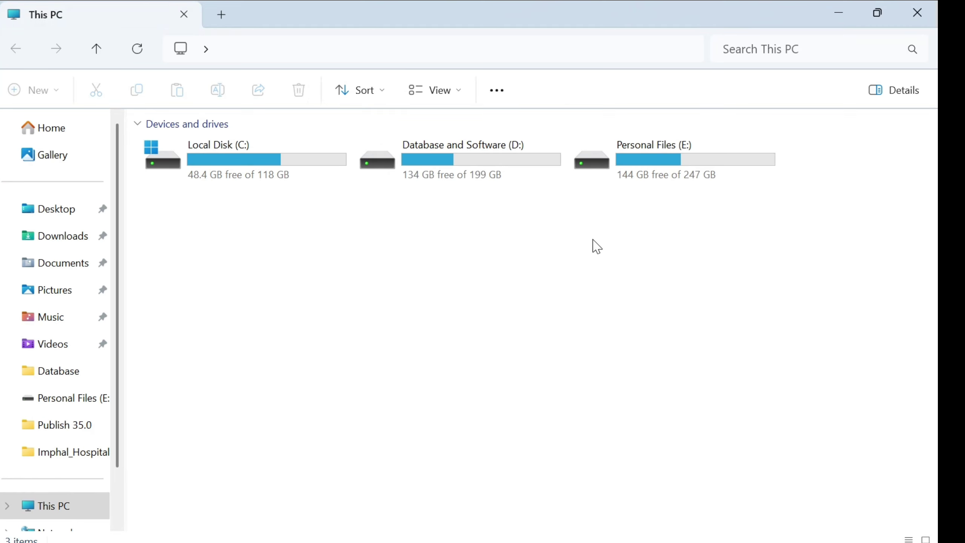
# Step: Create a folder named Backup in the root of the Personal Files (E:) drive
pyautogui.doubleClick(680, 169)
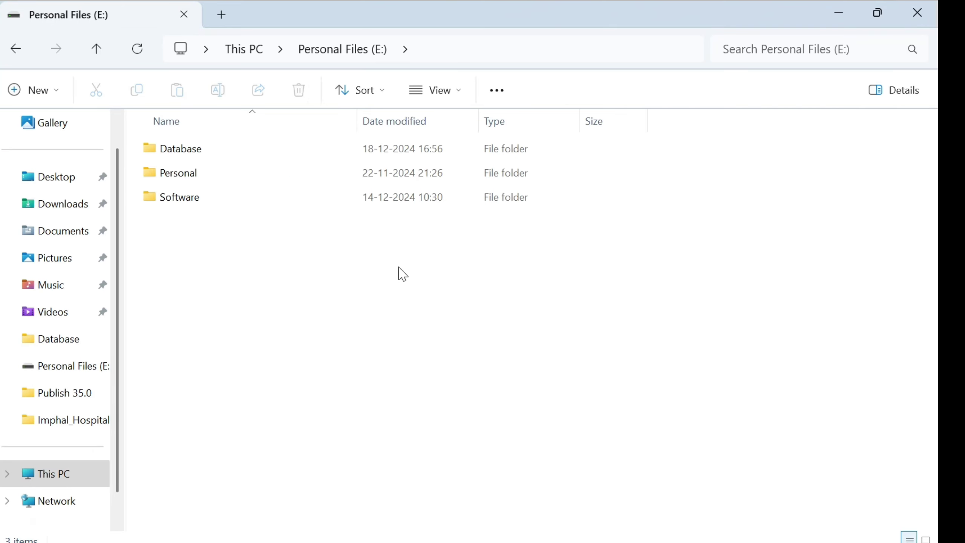
pyautogui.rightClick(296, 264)
pyautogui.moveTo(421, 394)
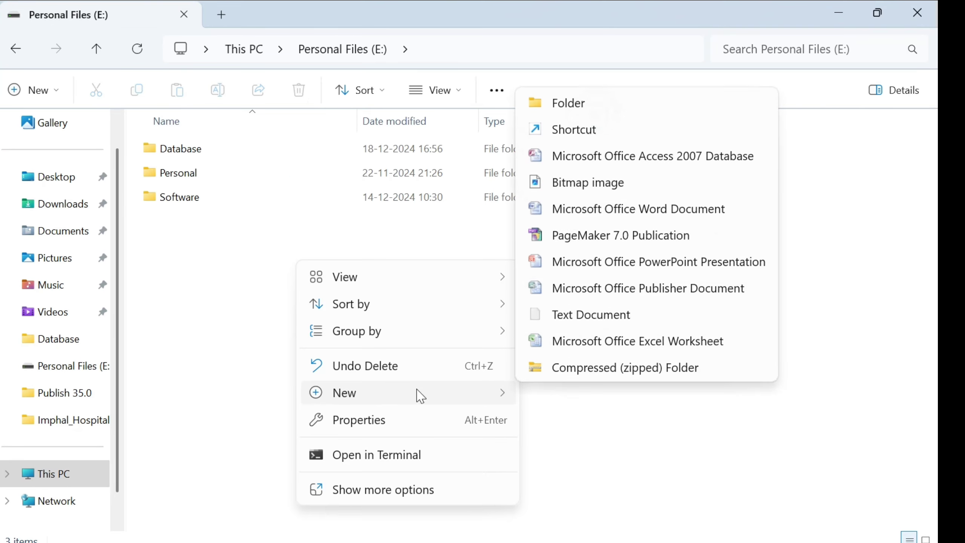
pyautogui.click(588, 101)
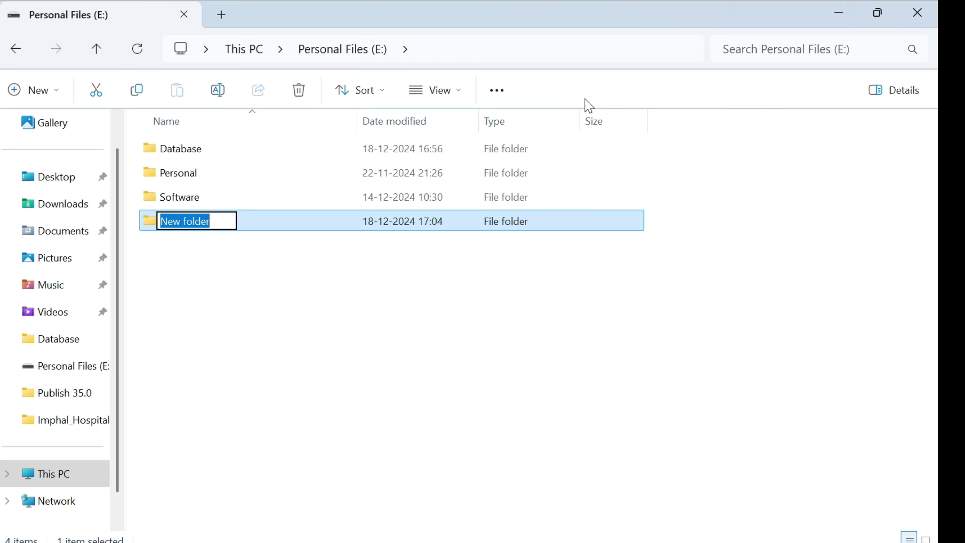
pyautogui.write('Backup')
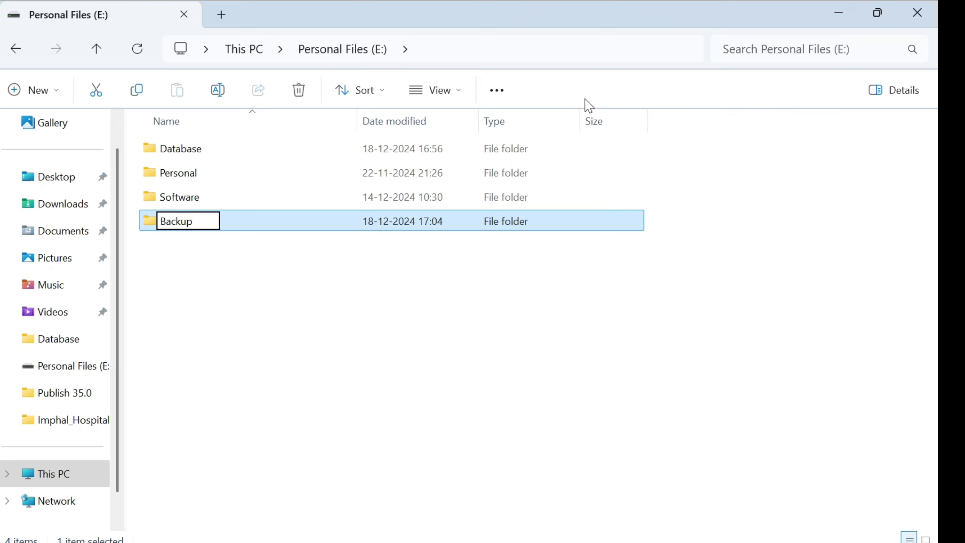
pyautogui.click(271, 300)
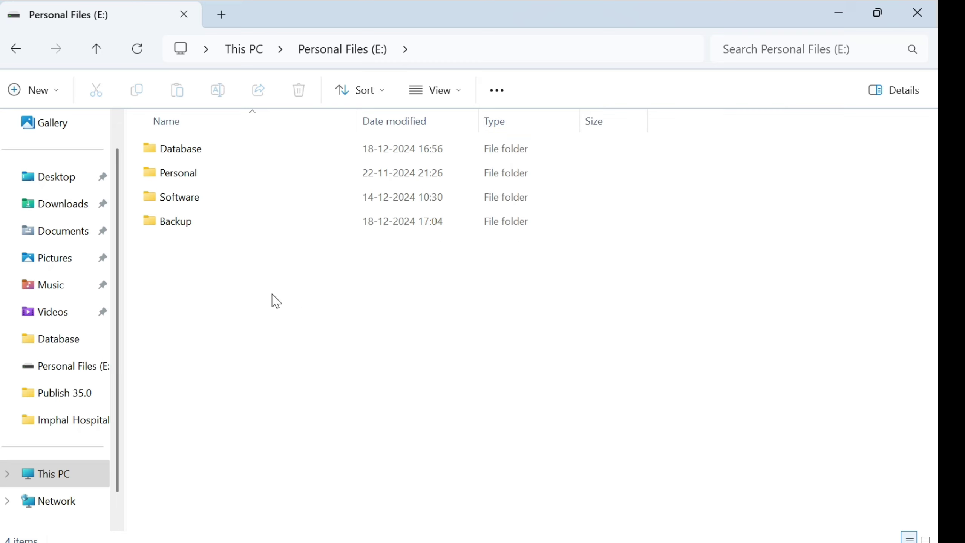
# Step: Switch to SQL Server Management Studio and set up a backup of the Hospital database with backup type Full
pyautogui.click(908, 27)
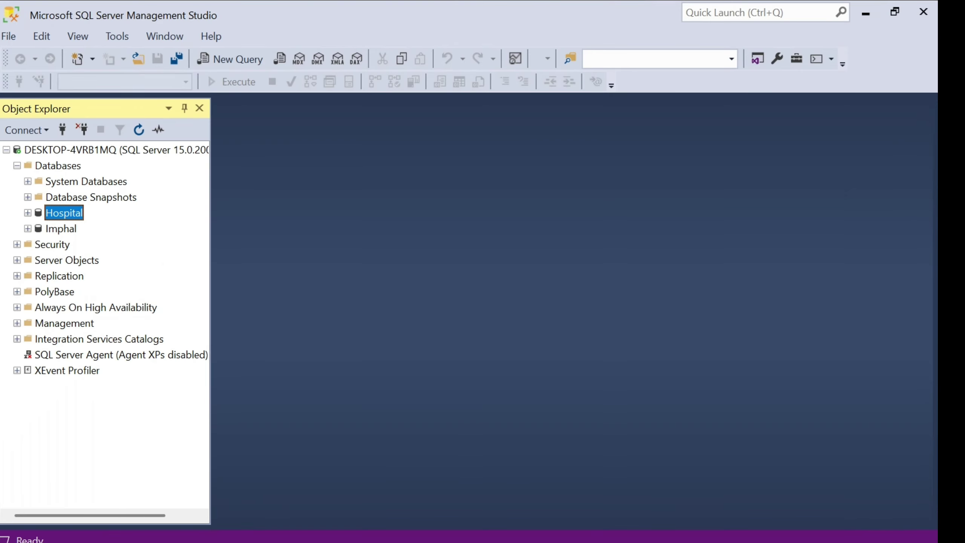
pyautogui.rightClick(78, 223)
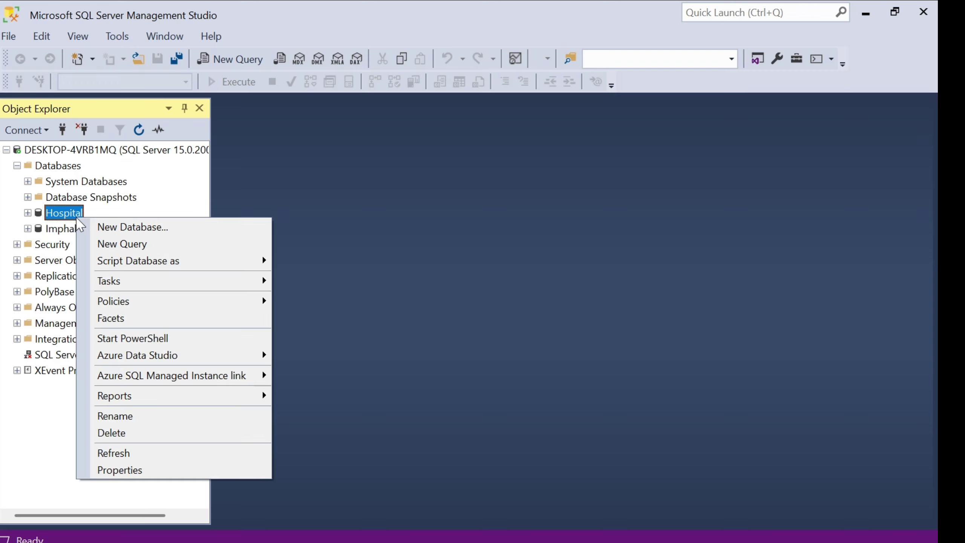
pyautogui.moveTo(129, 283)
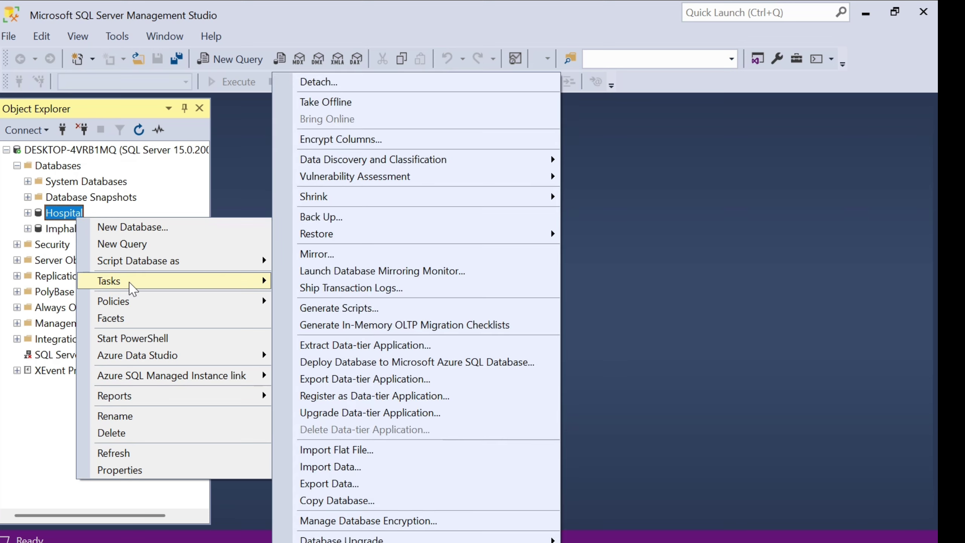
pyautogui.click(432, 227)
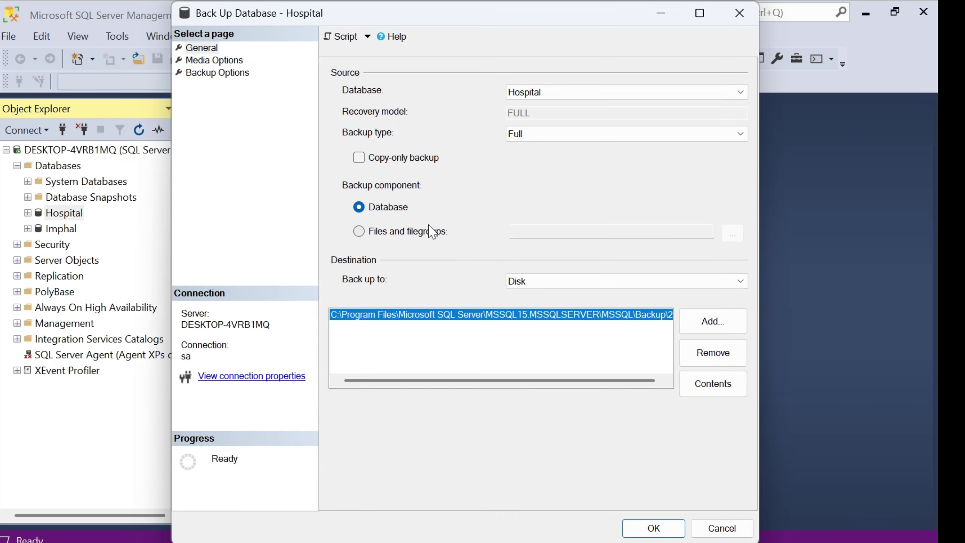
pyautogui.click(551, 138)
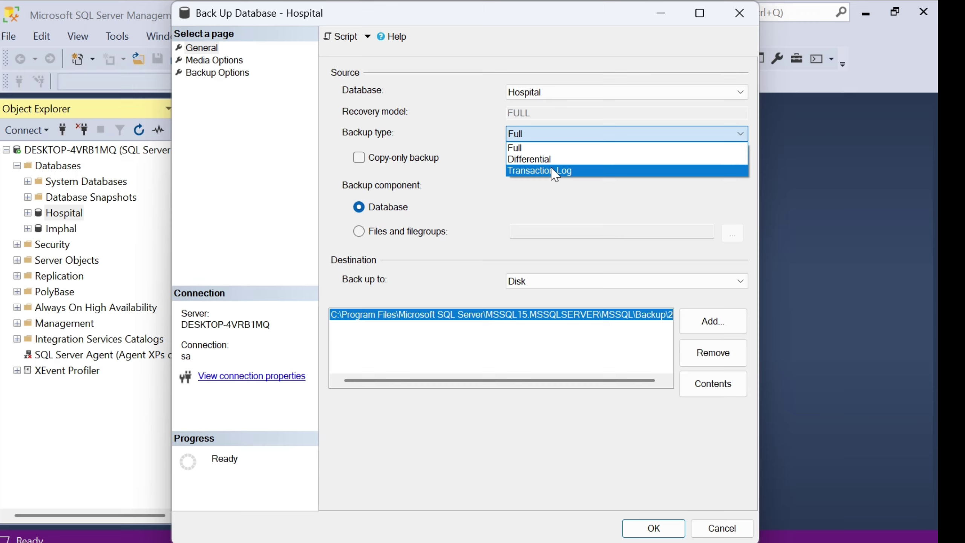
pyautogui.click(553, 149)
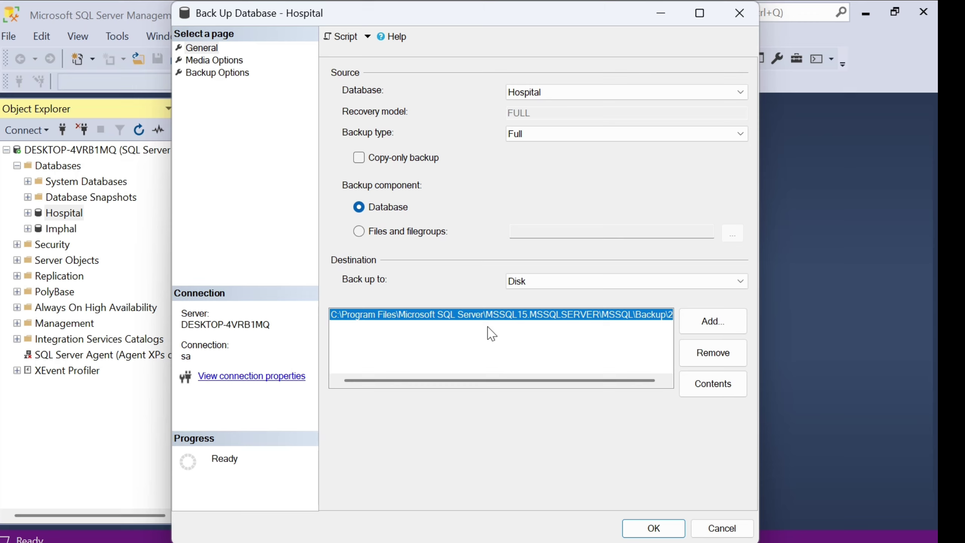
# Step: Remove the default backup destination and choose the E:\Backup folder as the location for a new one
pyautogui.click(703, 359)
pyautogui.click(710, 323)
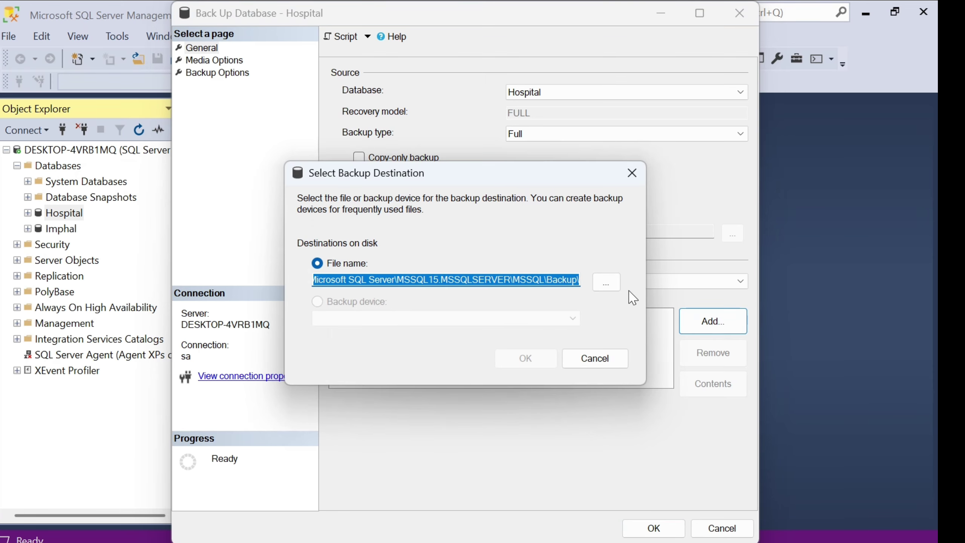
pyautogui.click(608, 283)
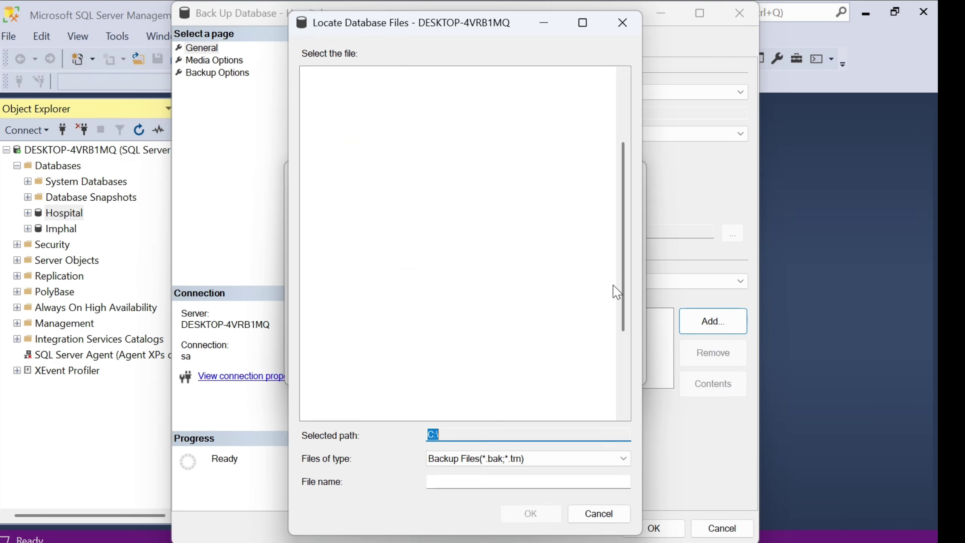
pyautogui.scroll(4, 614, 291)
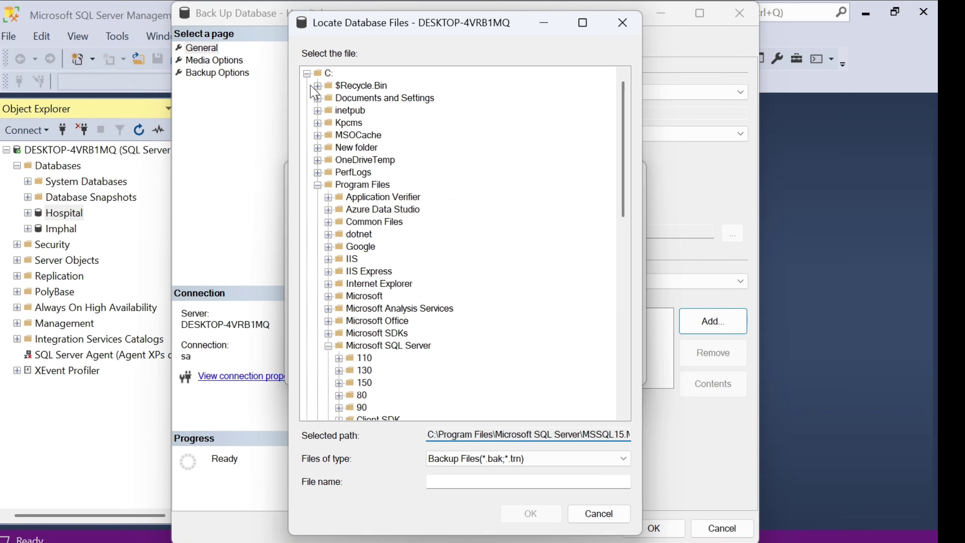
pyautogui.click(307, 73)
pyautogui.click(307, 98)
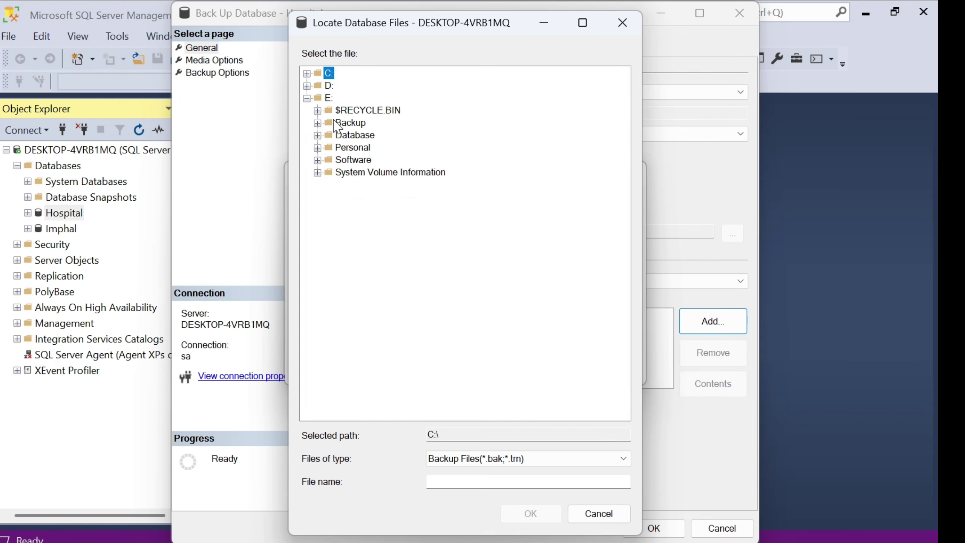
pyautogui.click(350, 123)
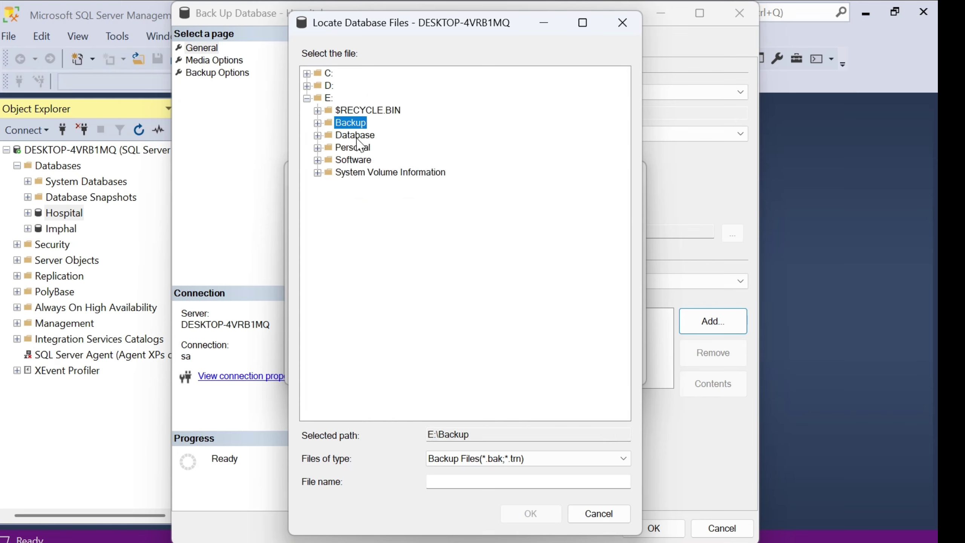
# Step: Name the backup file Hospital.bak, accept it as the destination and run the backup
pyautogui.click(445, 481)
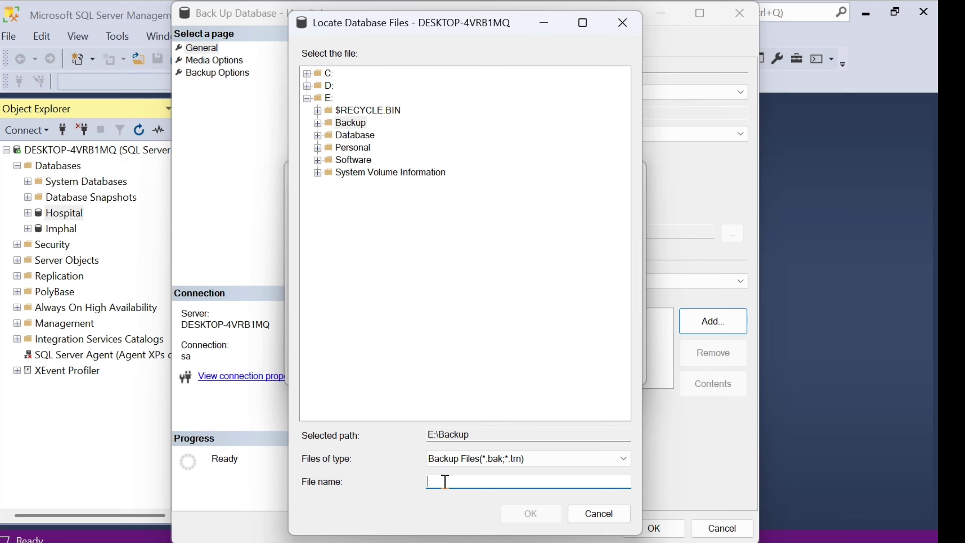
pyautogui.write('Hospital.bak')
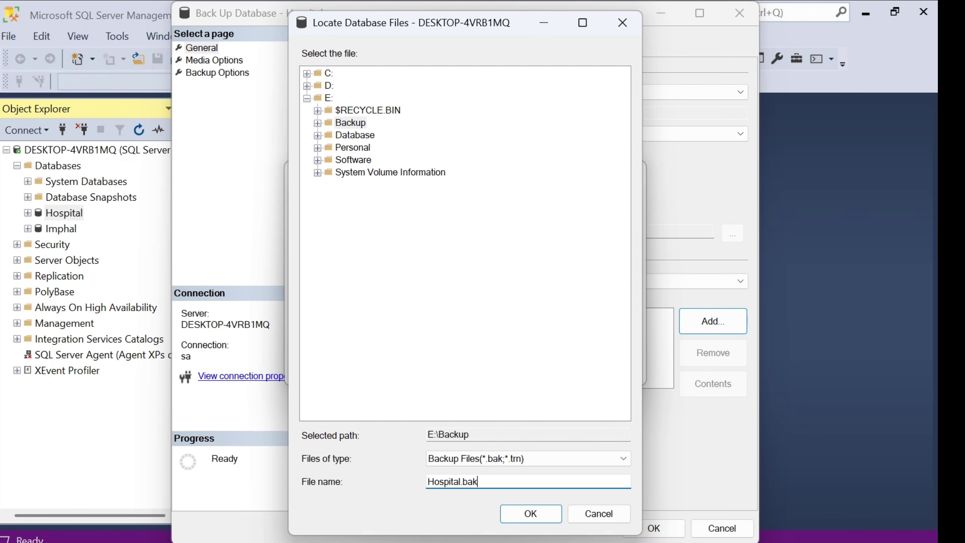
pyautogui.click(531, 514)
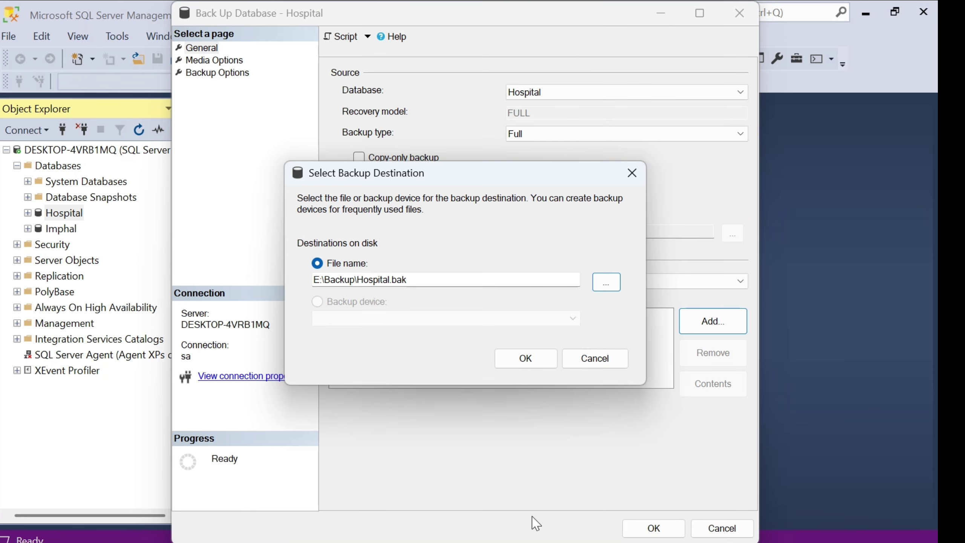
pyautogui.click(527, 361)
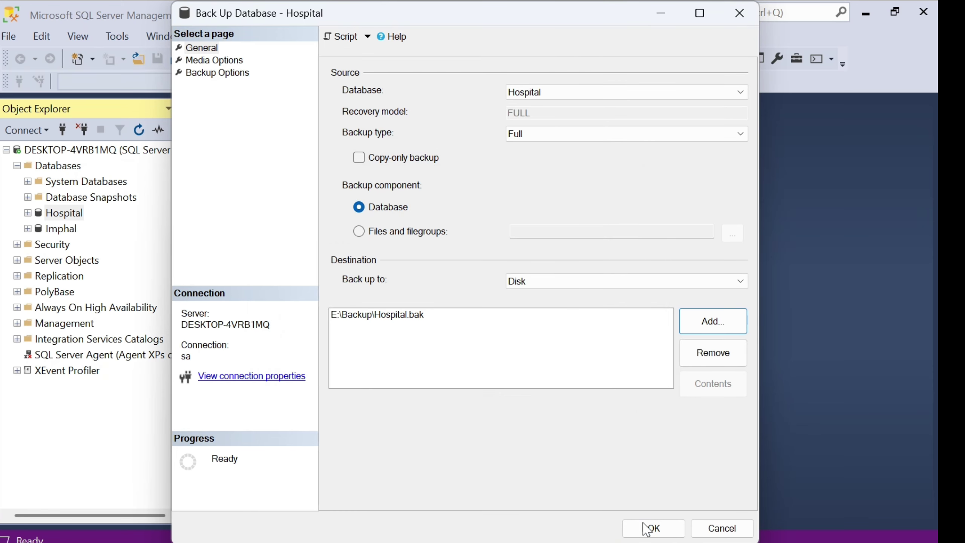
pyautogui.click(646, 528)
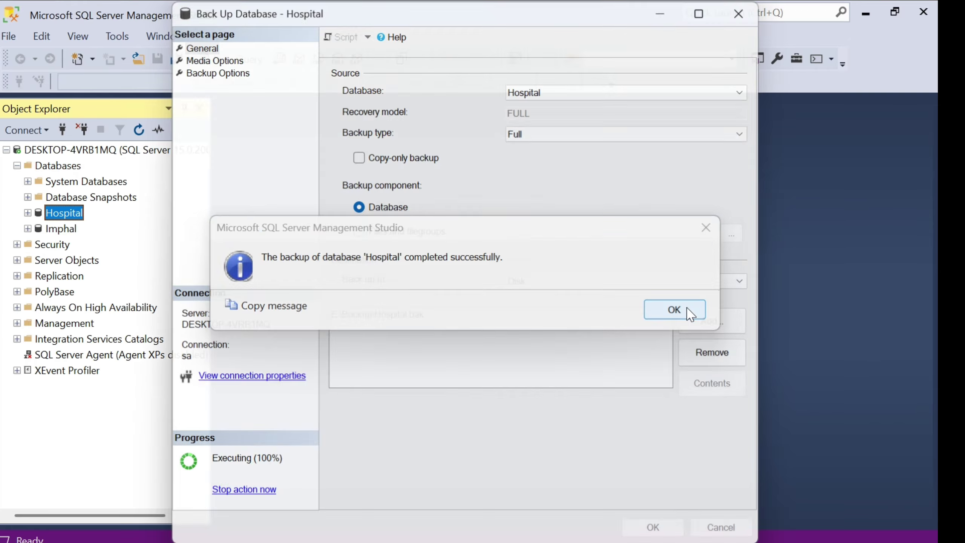
pyautogui.click(674, 309)
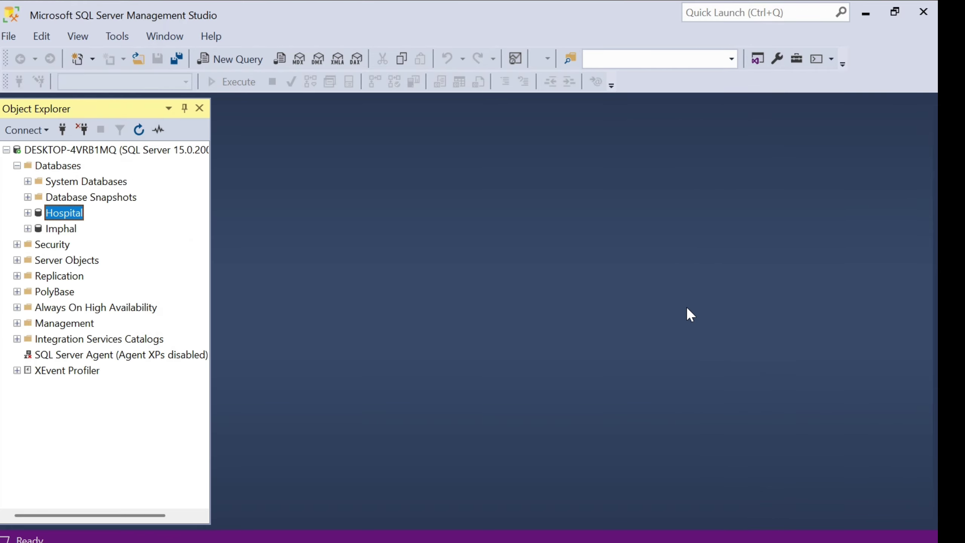
# Step: Switch to File Explorer and look in the Backup folder on the E: drive for the backup file
pyautogui.click(864, 14)
pyautogui.doubleClick(25, 203)
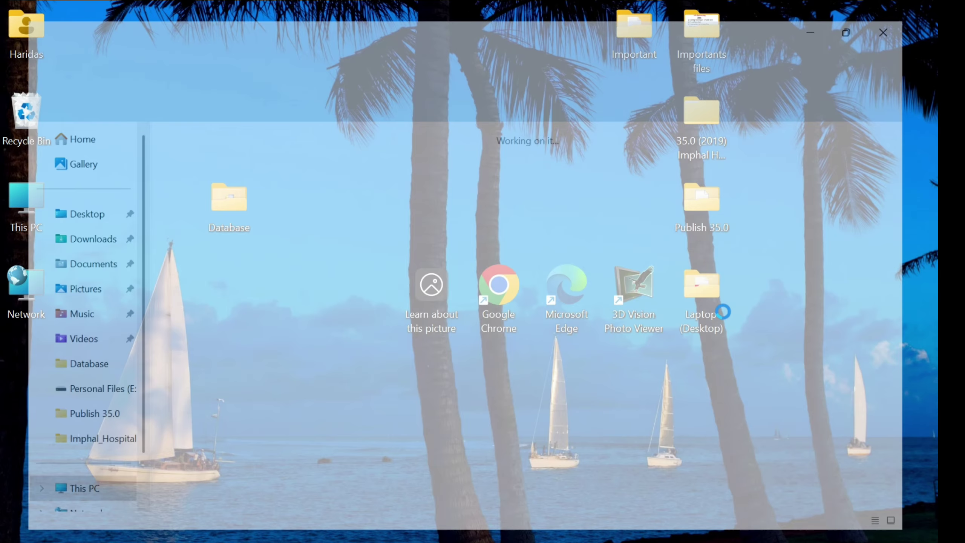
pyautogui.click(687, 179)
pyautogui.doubleClick(686, 180)
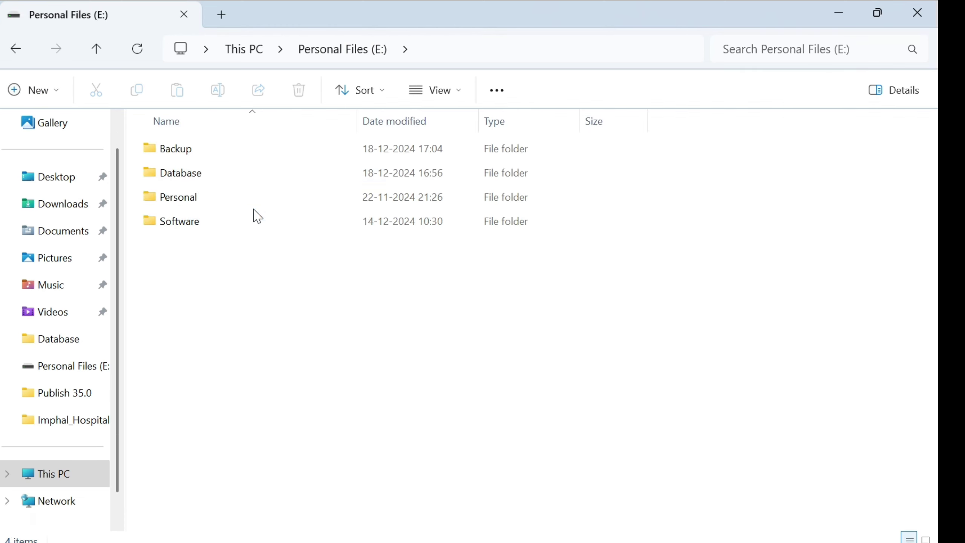
pyautogui.doubleClick(211, 150)
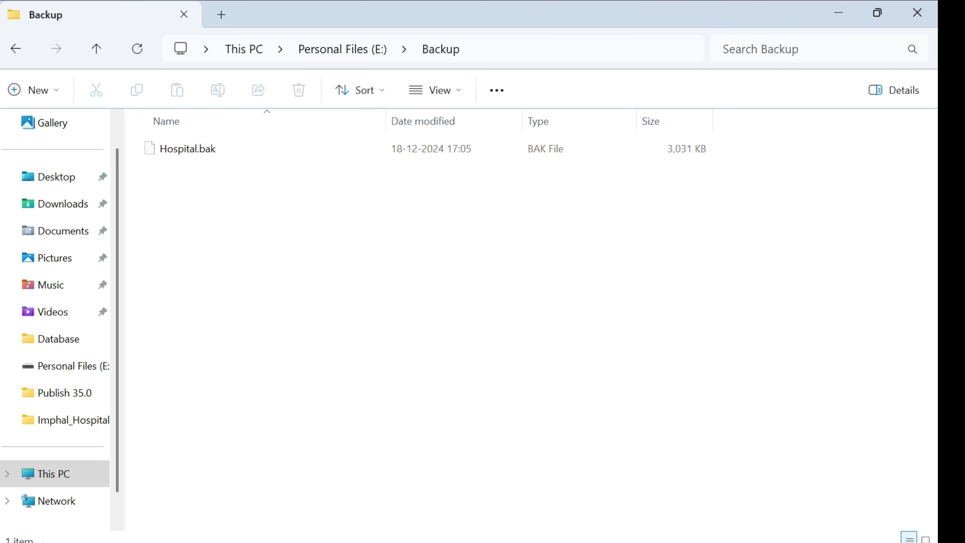
# Step: Return to SQL Server Management Studio and delete the Hospital database, with the option to close existing connections
pyautogui.hotkey('alt', 'Tab')
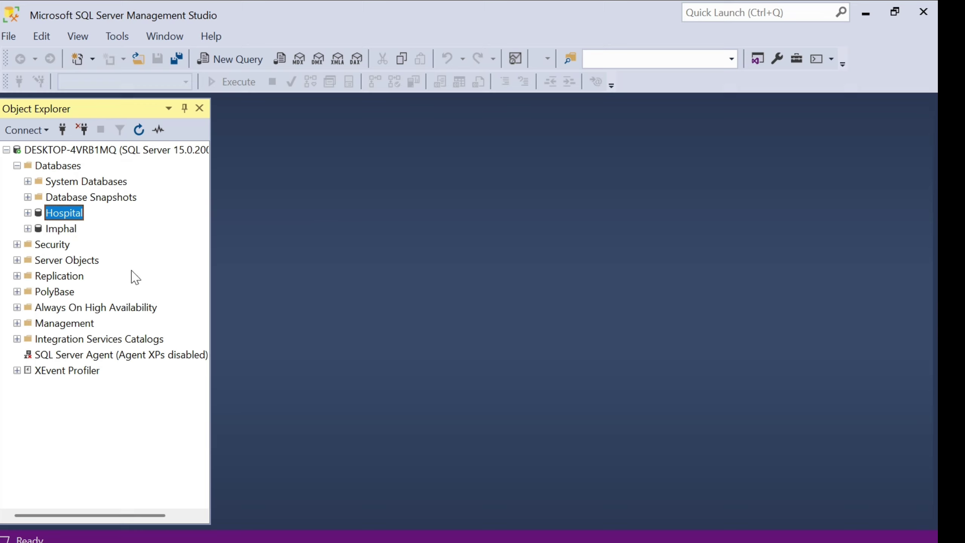
pyautogui.rightClick(74, 216)
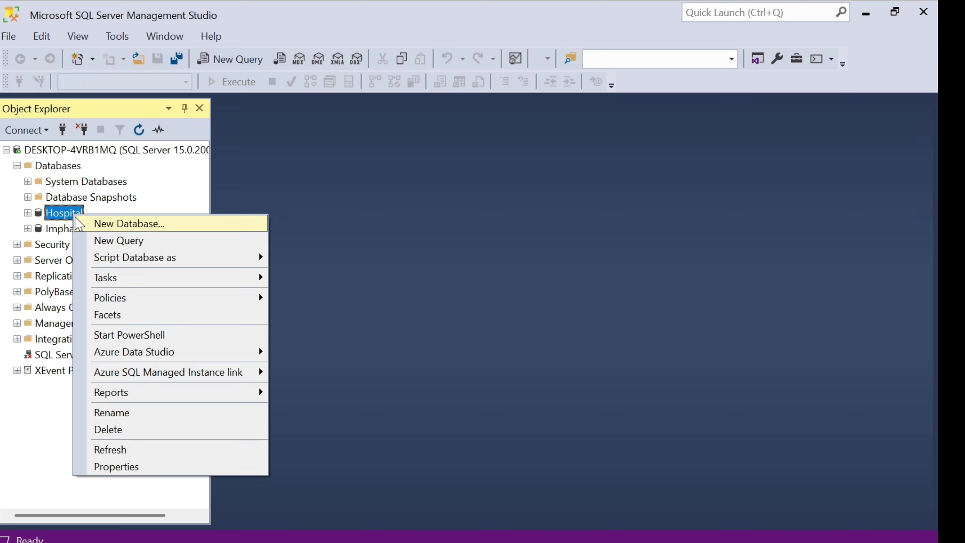
pyautogui.click(108, 430)
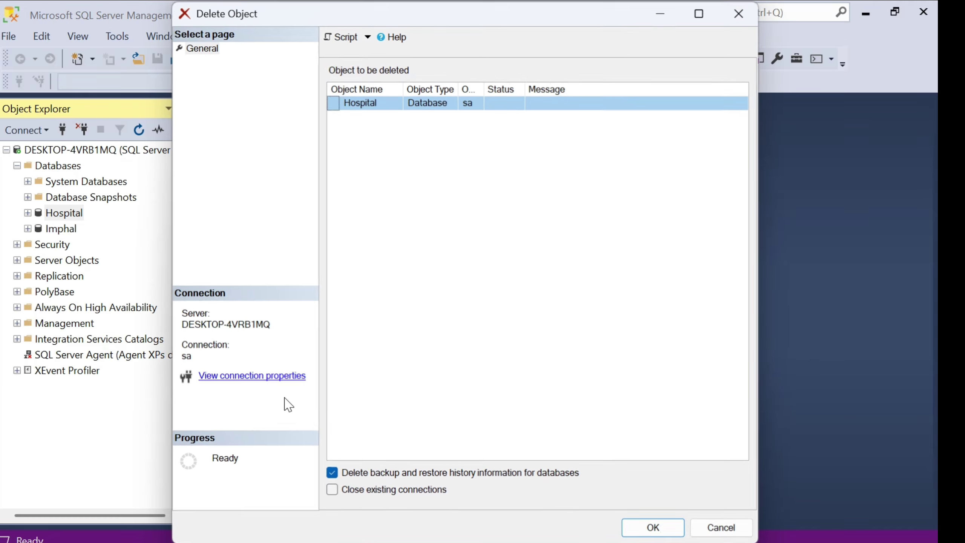
pyautogui.click(347, 494)
pyautogui.click(654, 528)
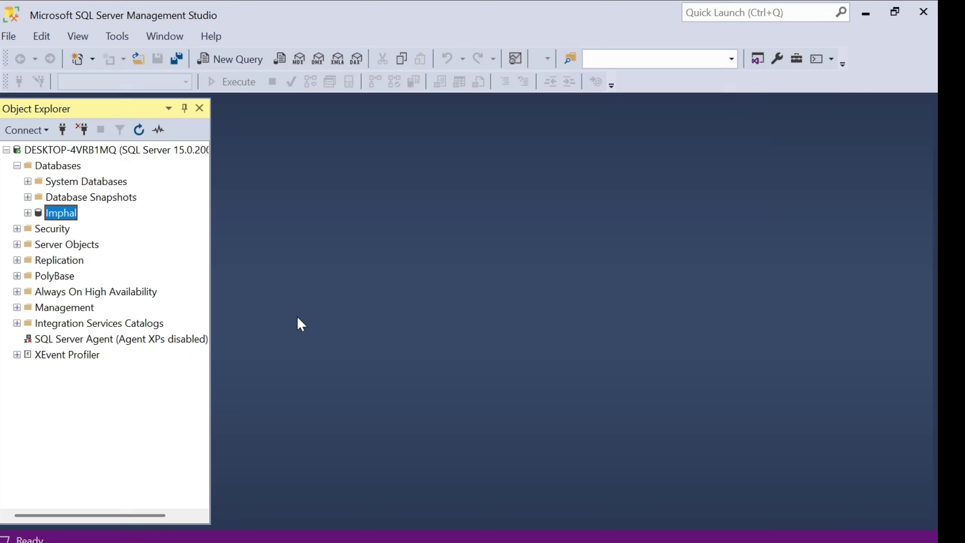
# Step: Start restoring a database with a device as the source and open the selection of backup devices
pyautogui.click(63, 167)
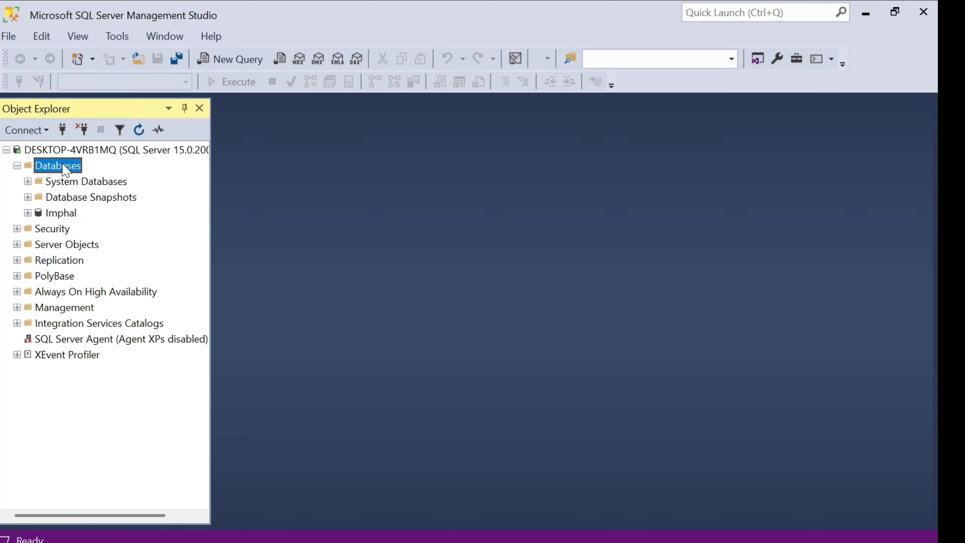
pyautogui.rightClick(64, 171)
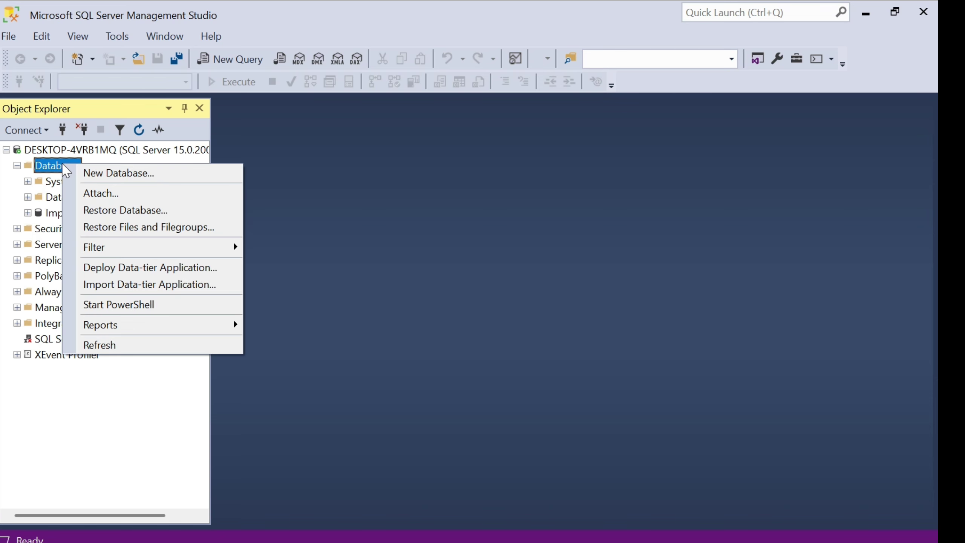
pyautogui.click(140, 212)
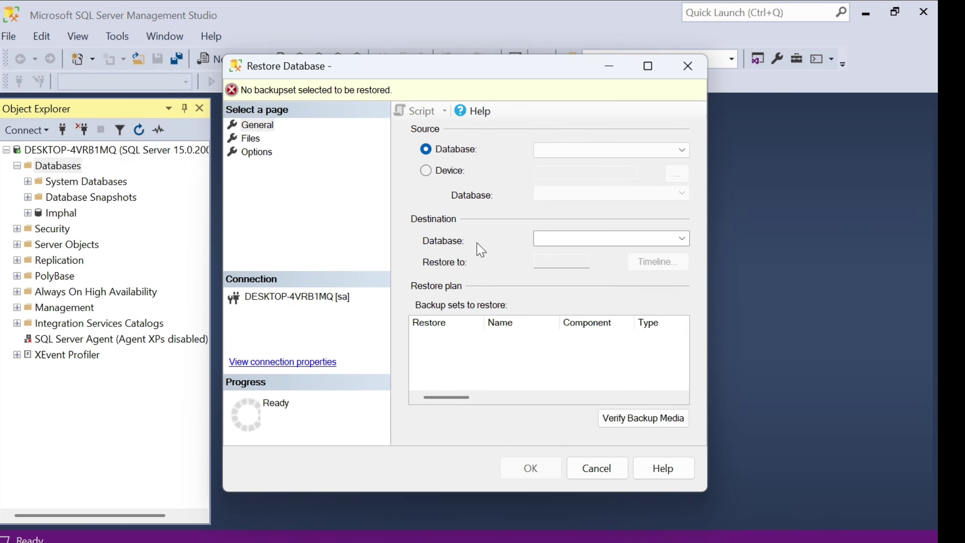
pyautogui.click(426, 170)
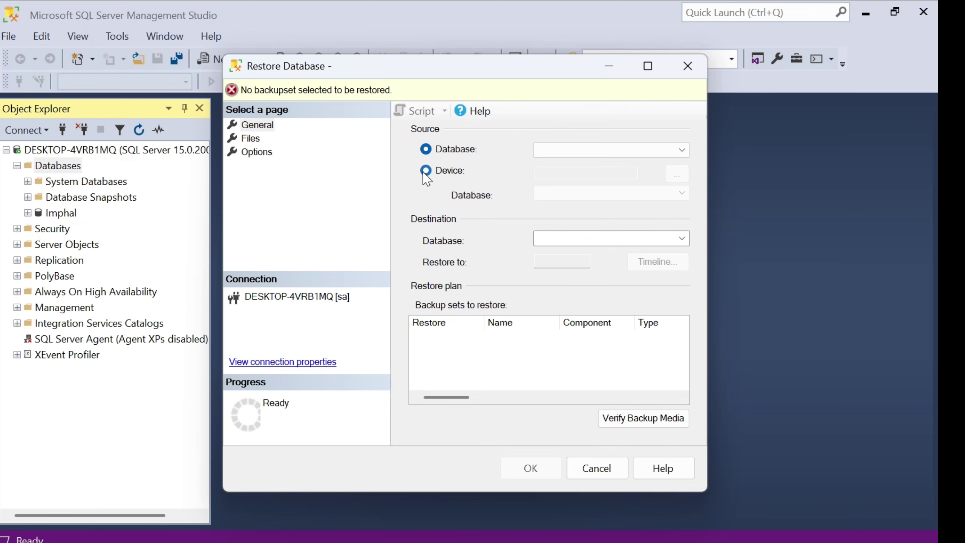
pyautogui.click(676, 175)
# Step: Add E:\Backup\Hospital.bak as the backup media for the restore and verify the backup media
pyautogui.click(620, 230)
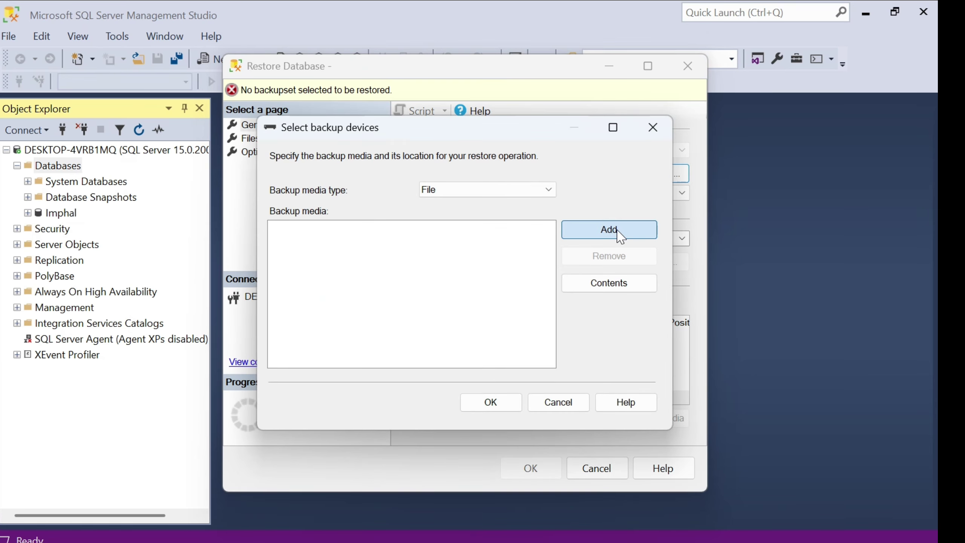
pyautogui.moveTo(333, 211); pyautogui.dragTo(333, 189)
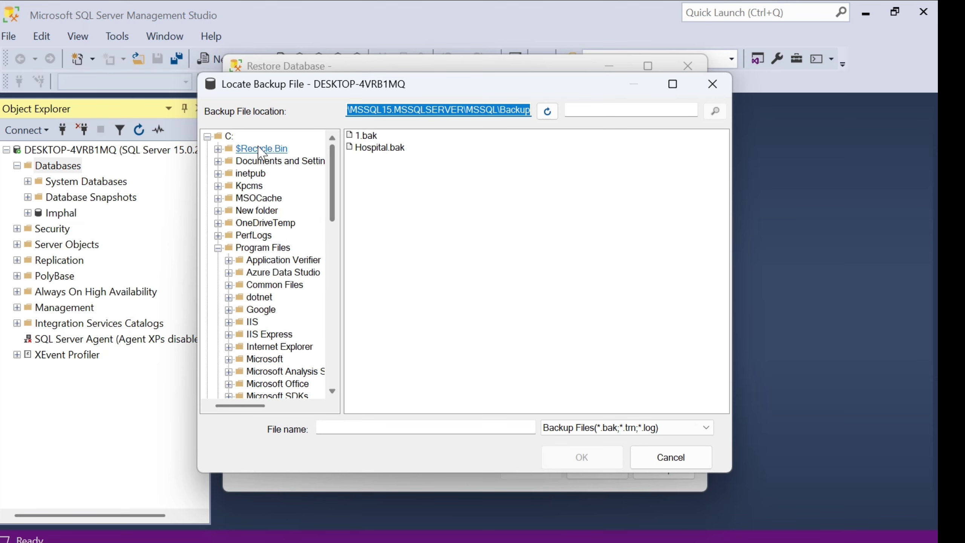
pyautogui.click(208, 136)
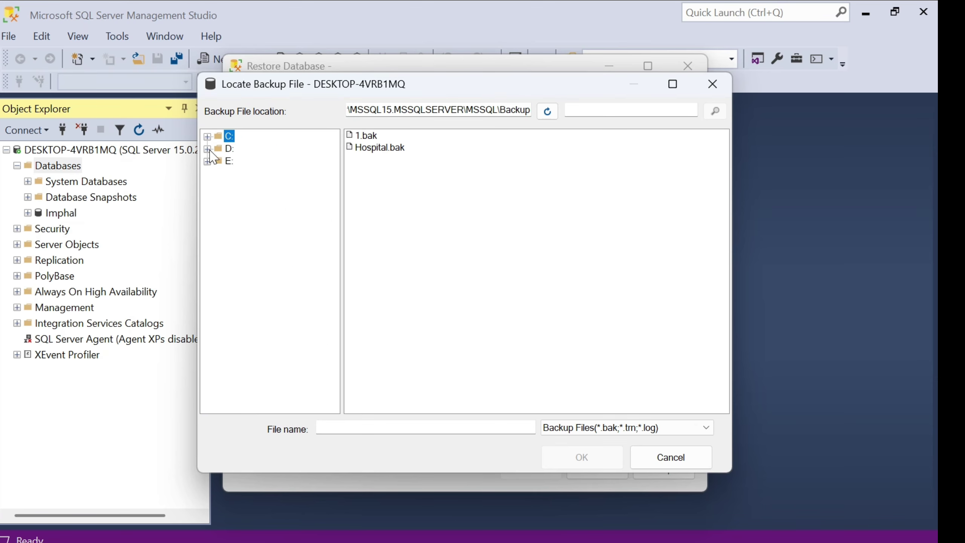
pyautogui.click(207, 161)
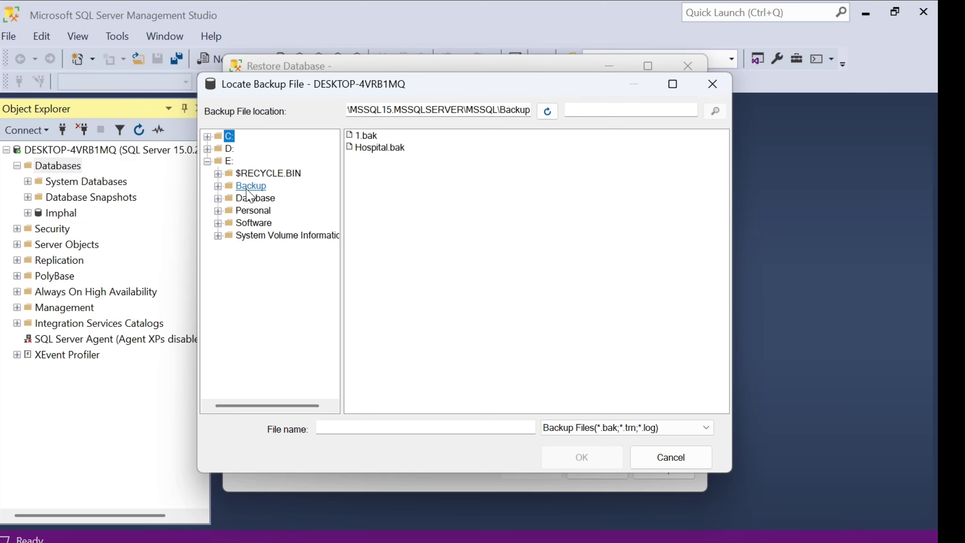
pyautogui.click(249, 187)
pyautogui.click(379, 137)
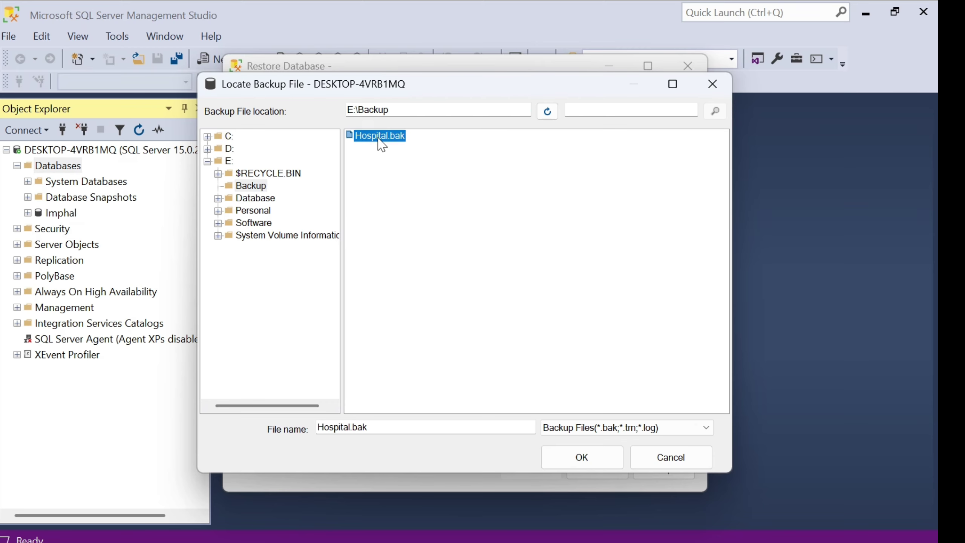
pyautogui.click(577, 459)
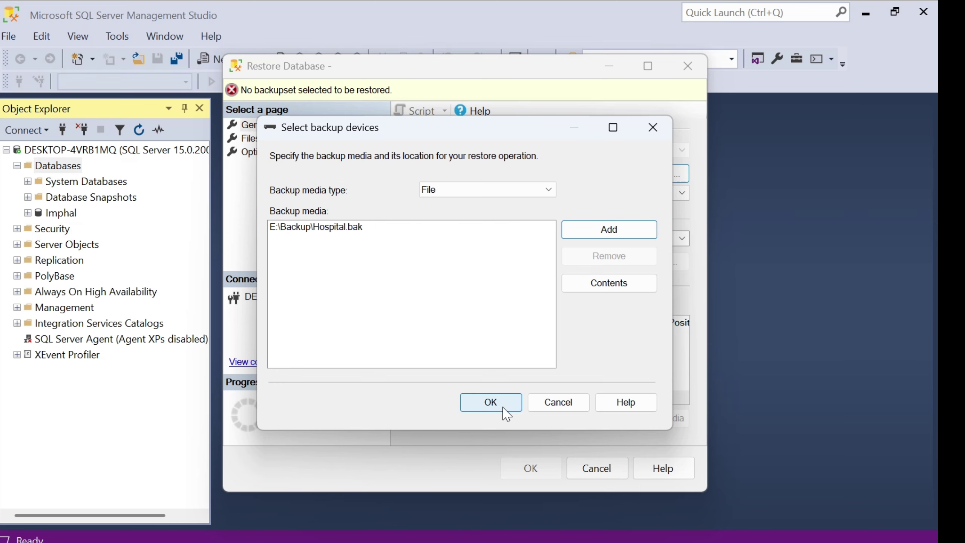
pyautogui.click(490, 402)
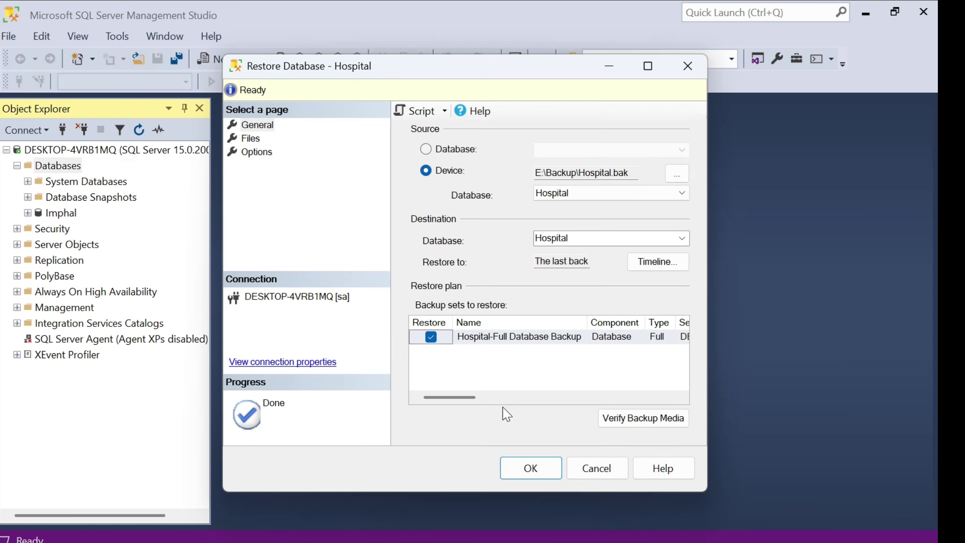
pyautogui.click(653, 429)
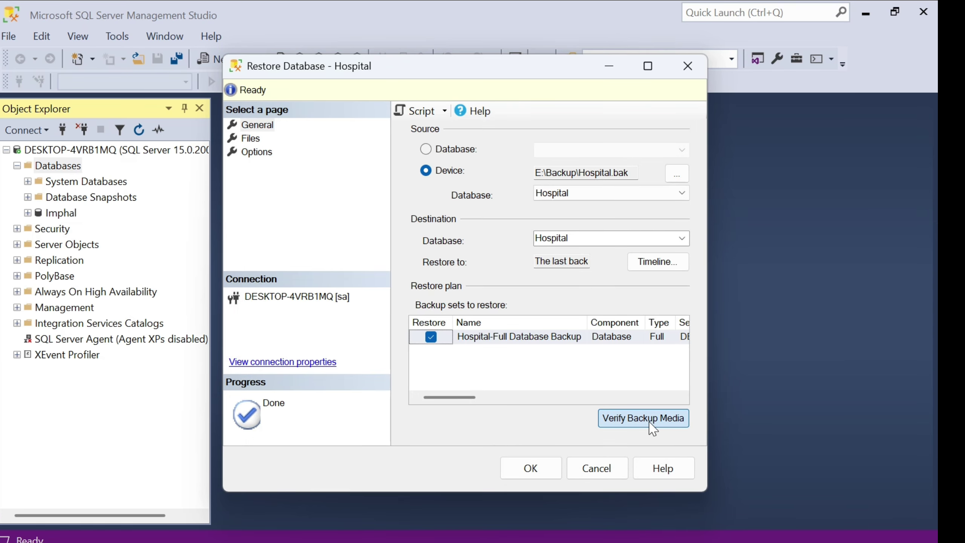
# Step: Enable relocating all files to a folder and set the data file folder to E:\Database
pyautogui.click(256, 141)
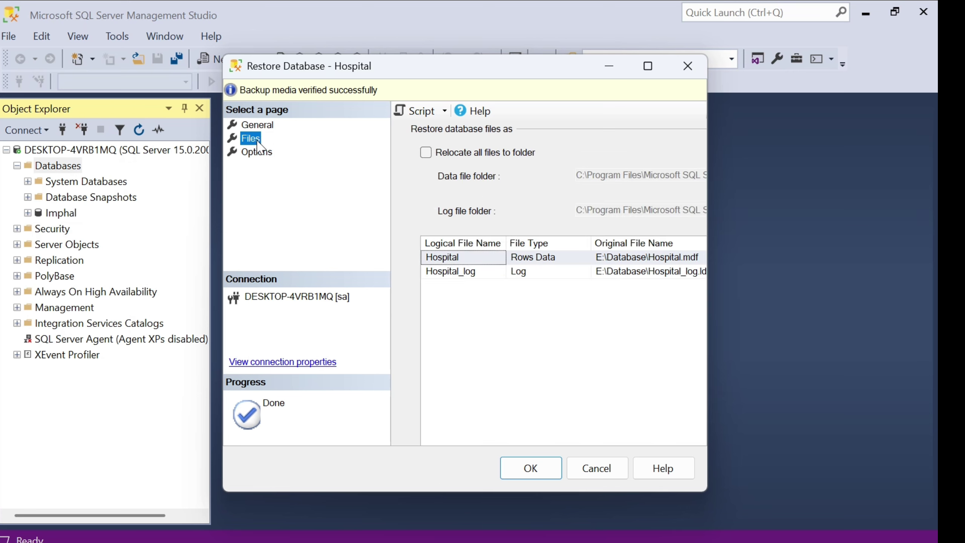
pyautogui.click(426, 152)
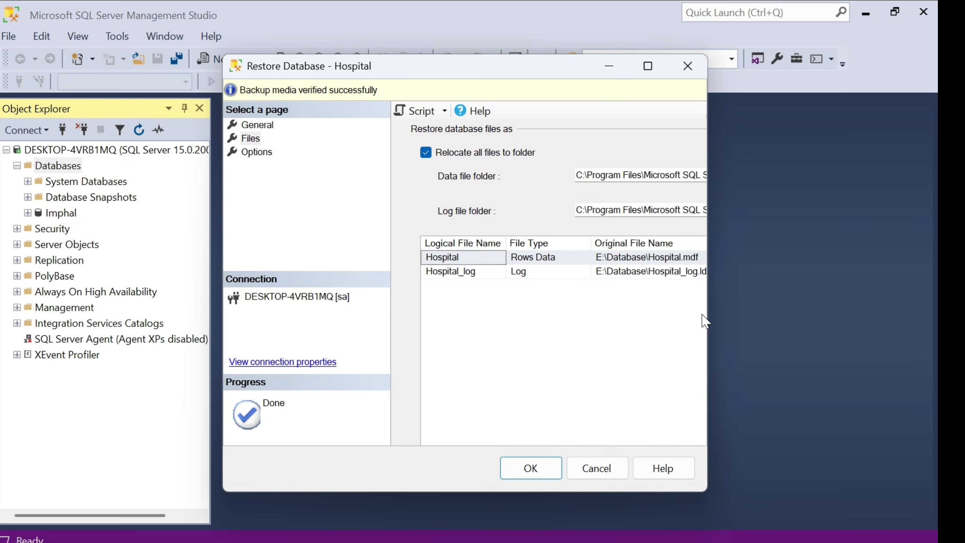
pyautogui.moveTo(707, 313); pyautogui.dragTo(891, 314)
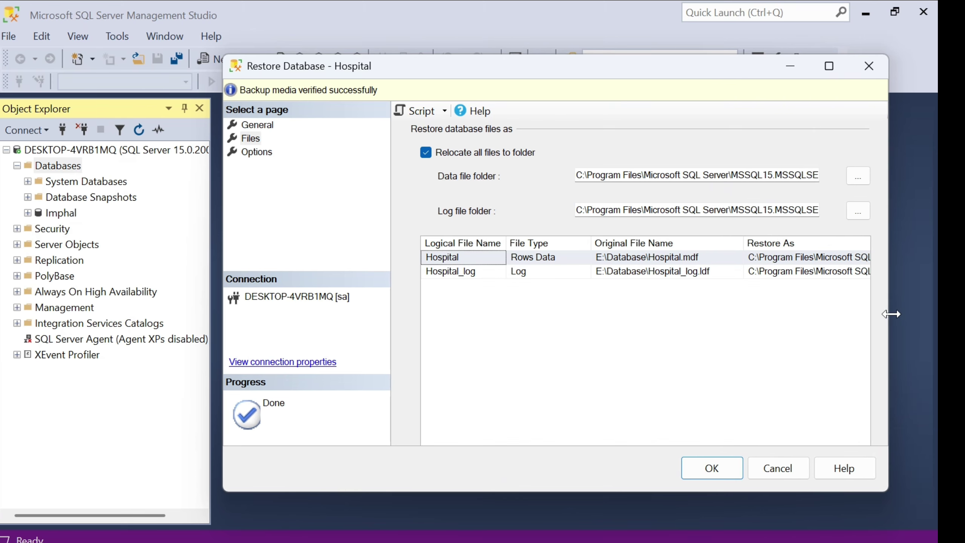
pyautogui.click(863, 180)
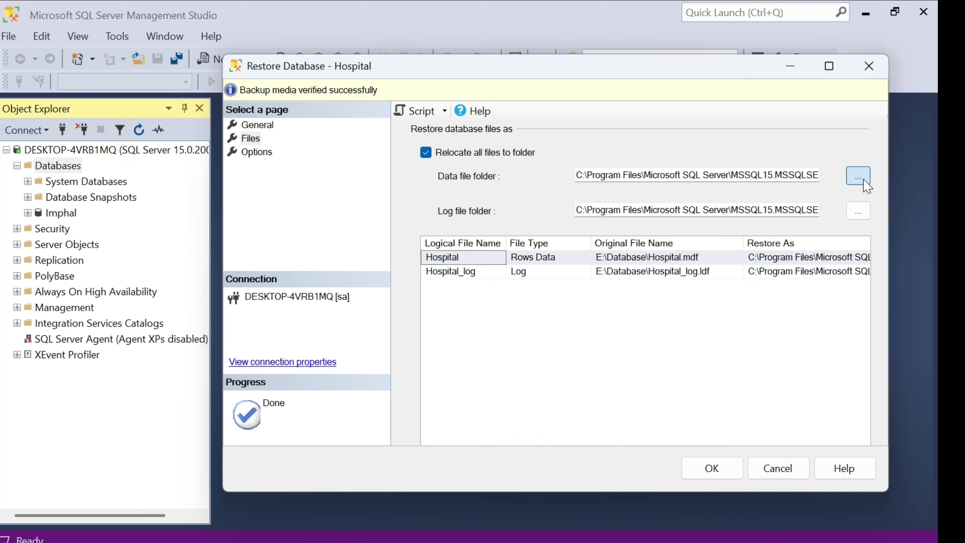
pyautogui.moveTo(719, 293); pyautogui.dragTo(716, 187)
pyautogui.click(397, 73)
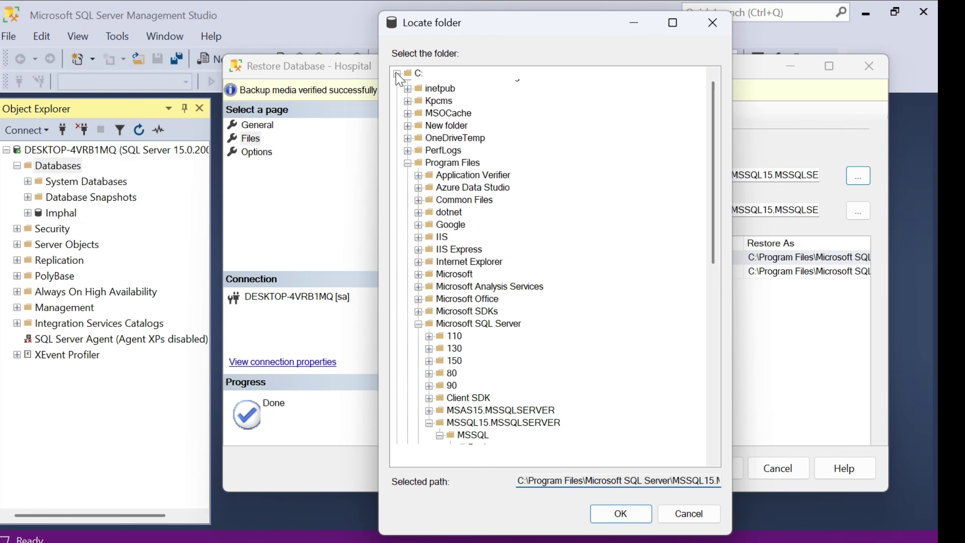
pyautogui.click(397, 98)
pyautogui.click(444, 135)
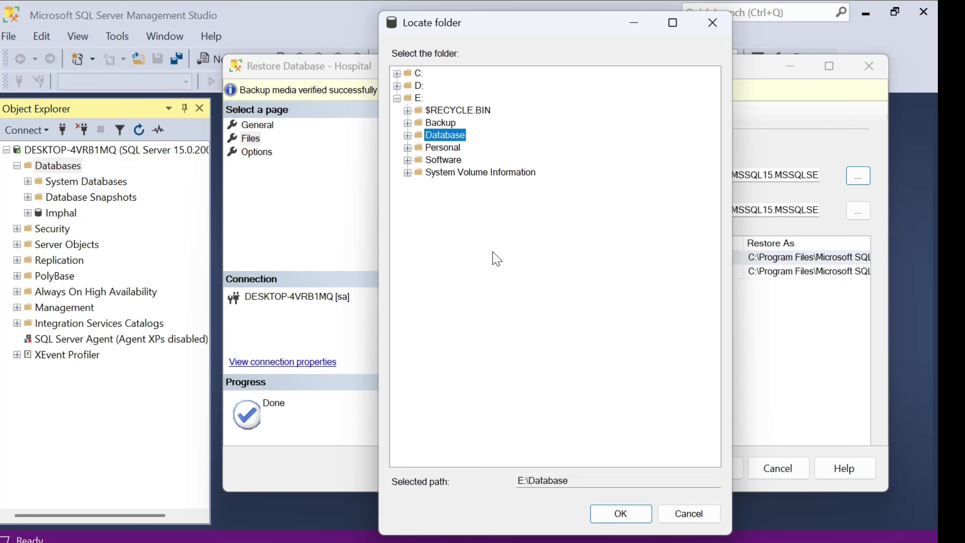
pyautogui.click(620, 513)
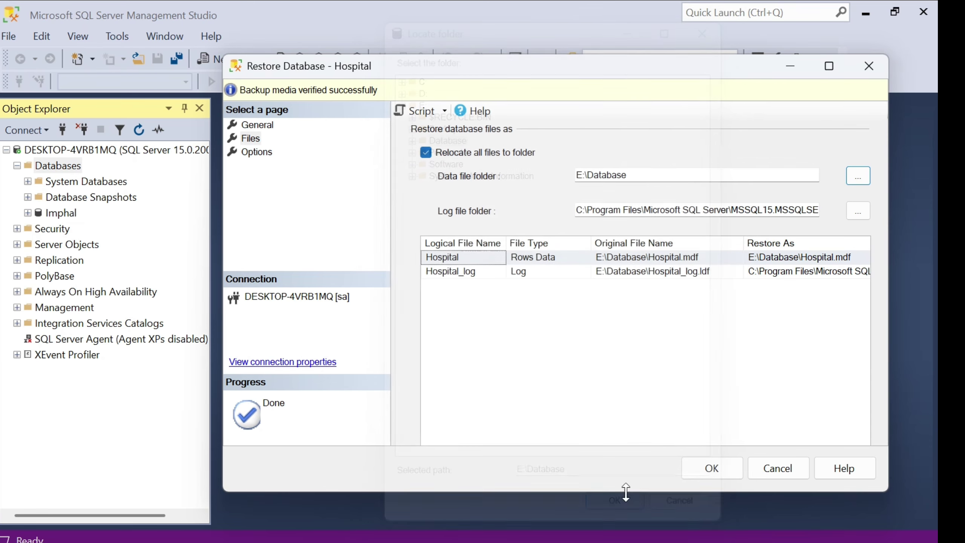
# Step: Set the log file folder for the restore to E:\Database
pyautogui.click(858, 211)
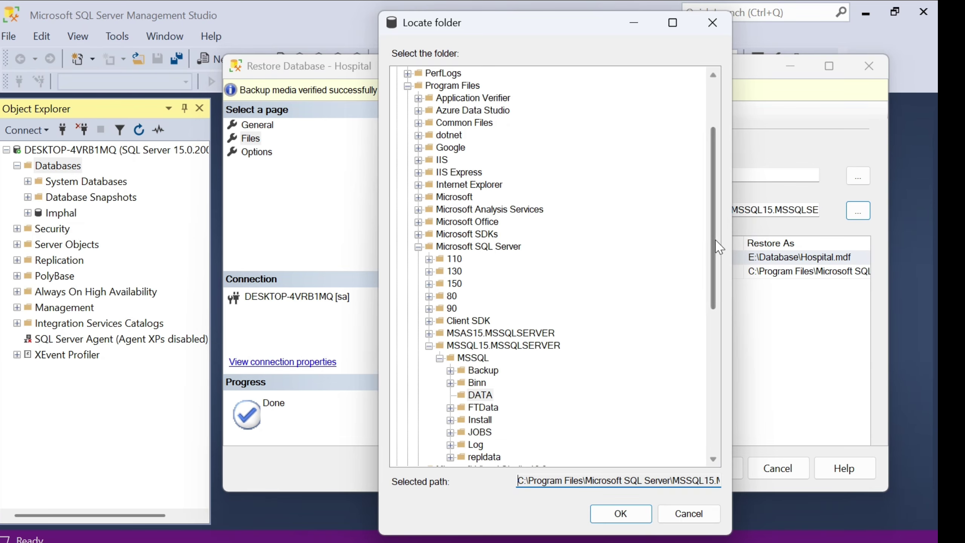
pyautogui.scroll(3, 443, 114)
pyautogui.click(396, 73)
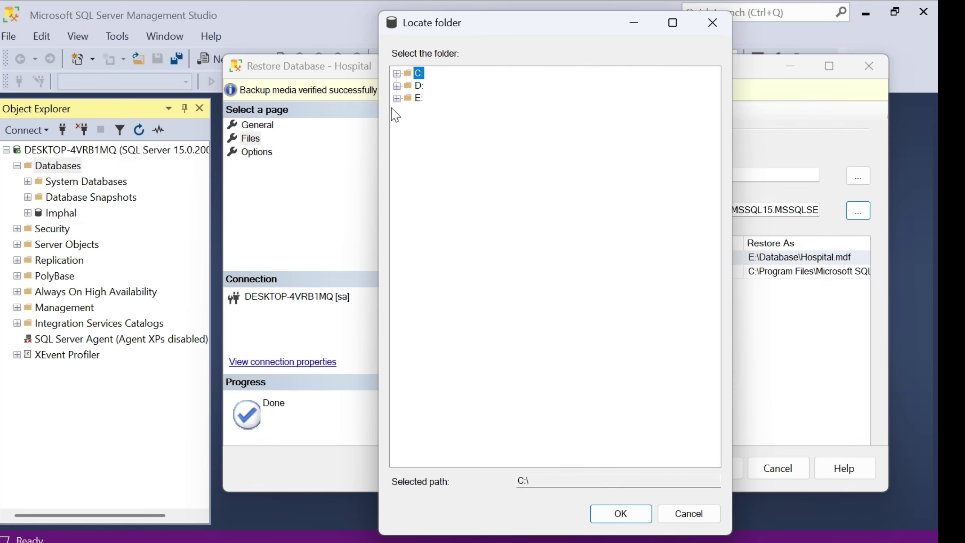
pyautogui.click(397, 98)
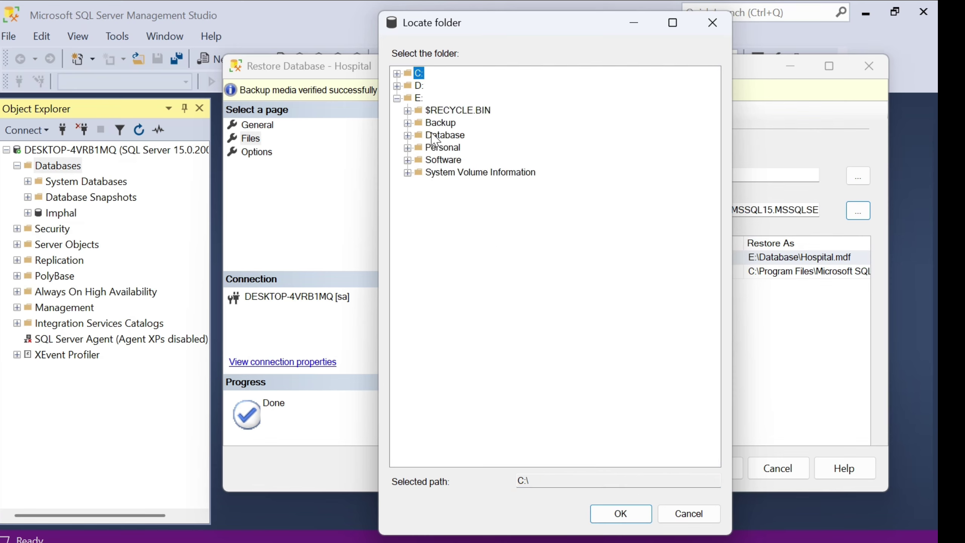
pyautogui.click(433, 136)
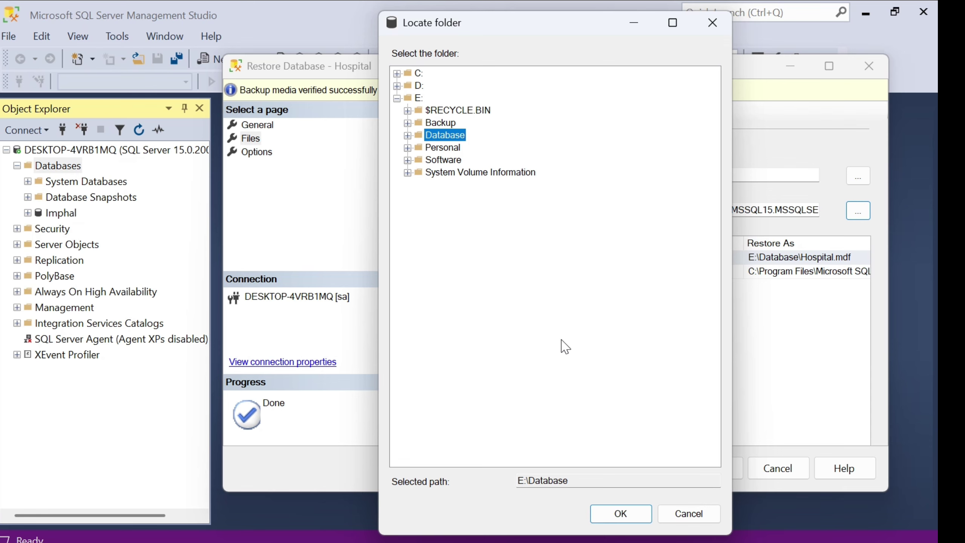
pyautogui.click(618, 513)
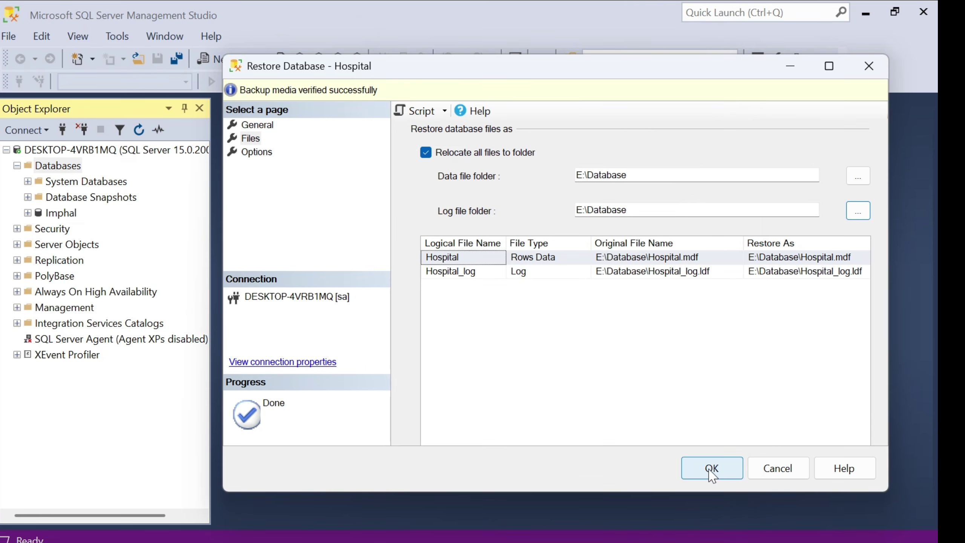
# Step: Review the restore options and run the restore of the Hospital database
pyautogui.click(261, 155)
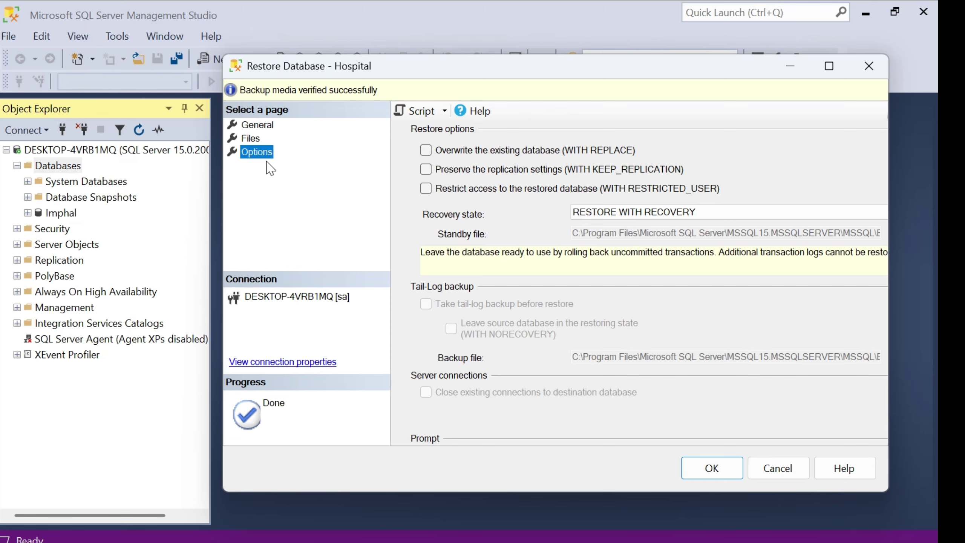
pyautogui.click(712, 468)
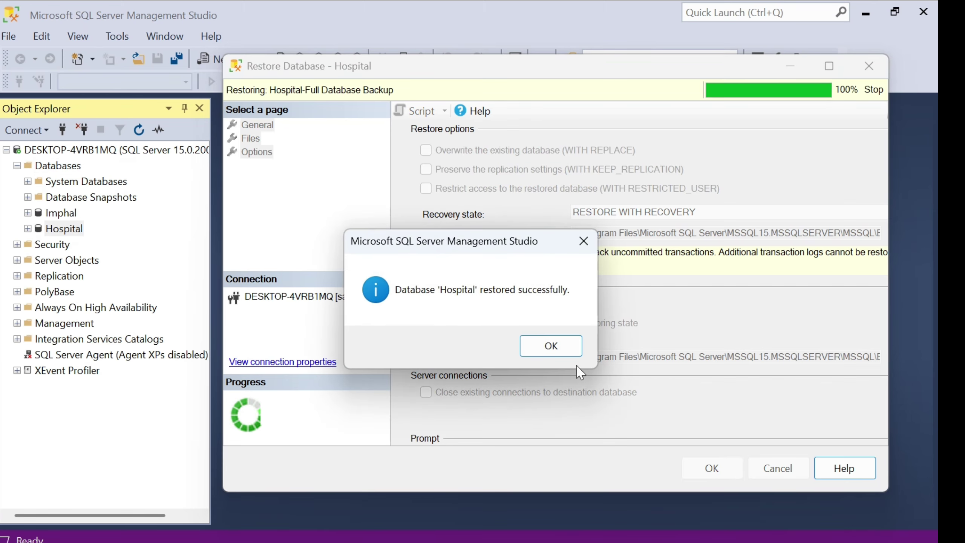
pyautogui.click(562, 346)
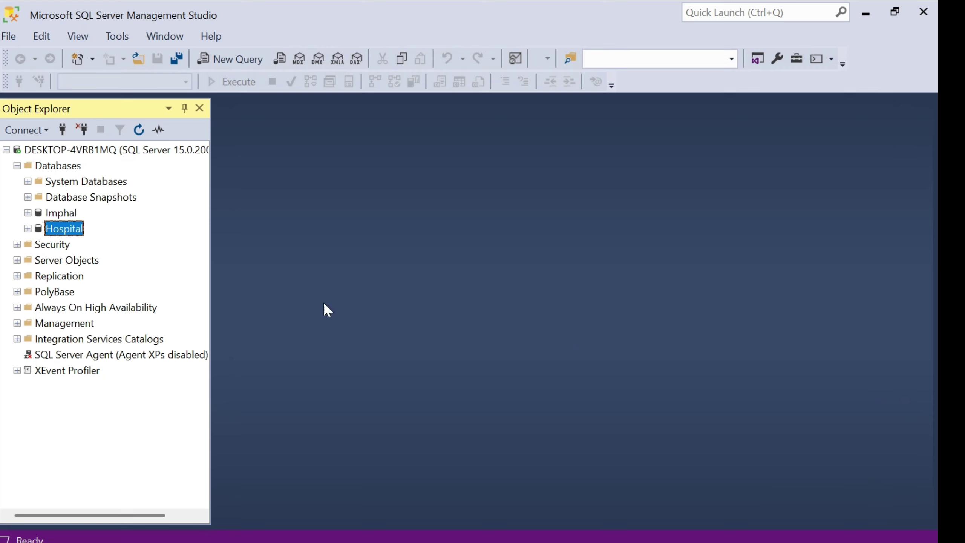
# Step: Refresh the restored Hospital database, list its tables and open the top 200 rows of dbo.Login_password for editing
pyautogui.click(27, 228)
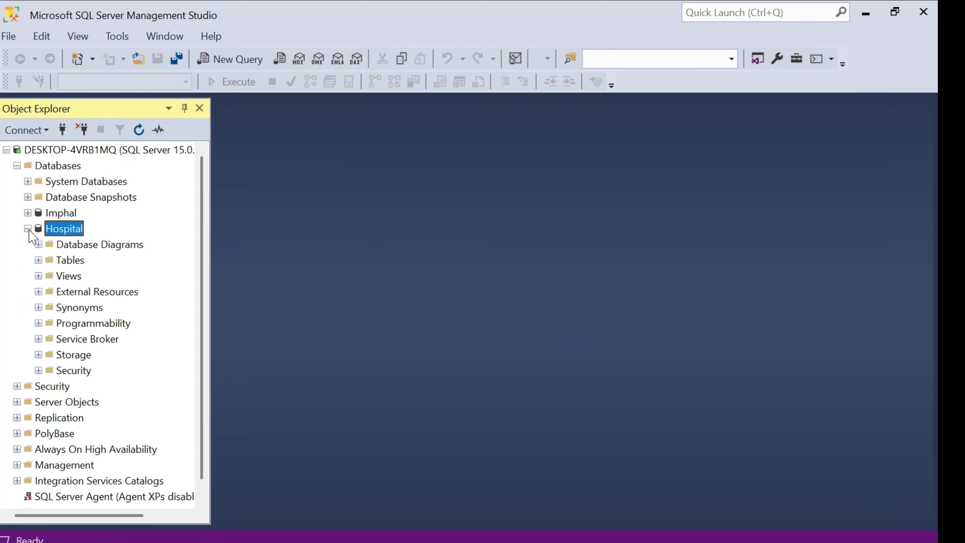
pyautogui.click(139, 130)
pyautogui.click(38, 260)
pyautogui.click(119, 339)
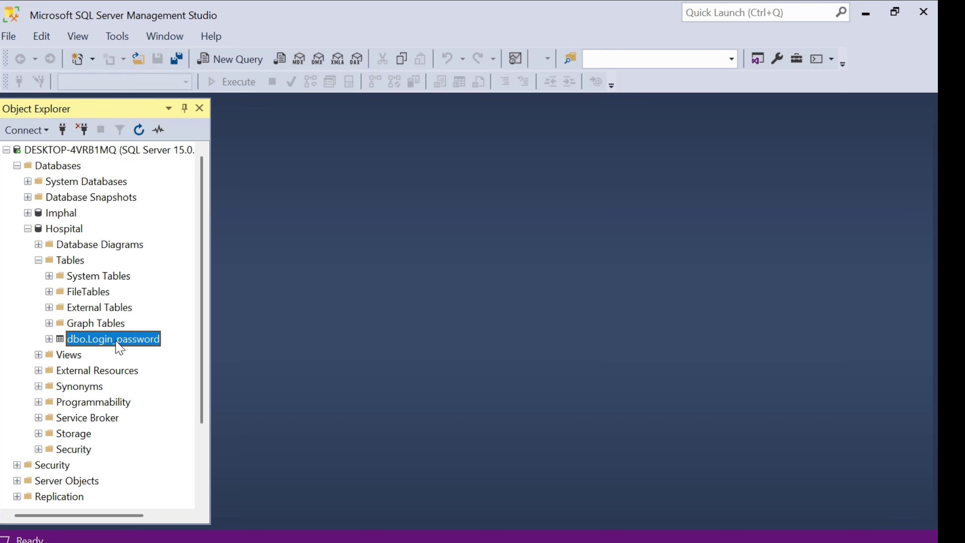
pyautogui.rightClick(116, 341)
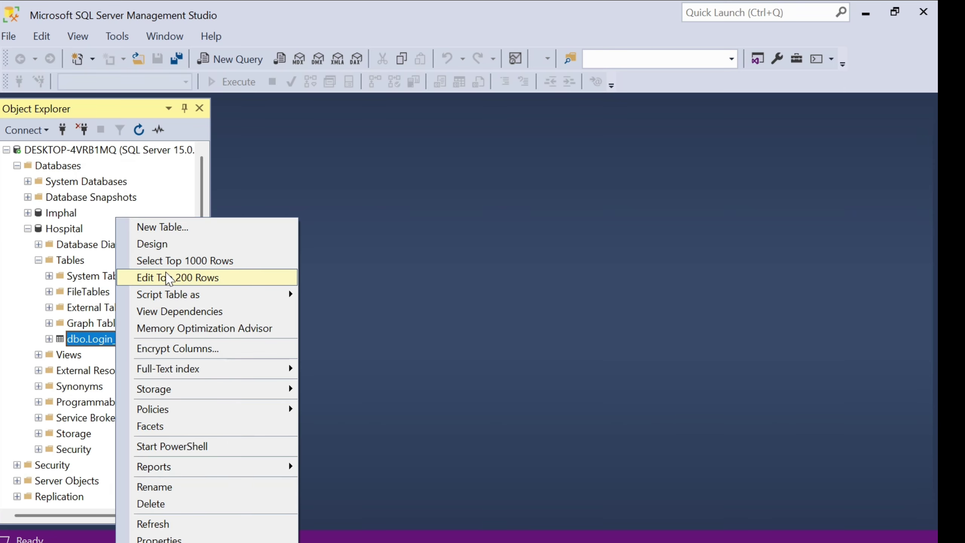
pyautogui.click(167, 277)
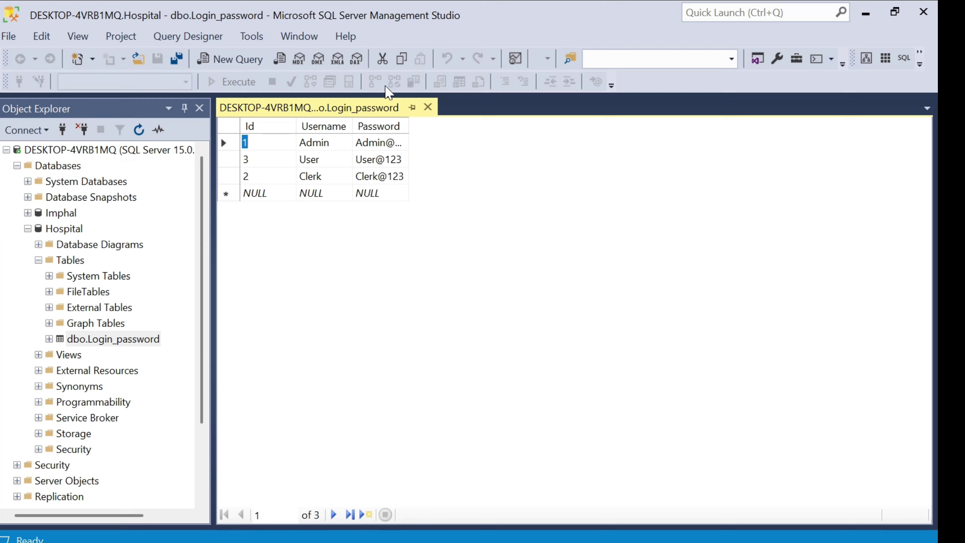
pyautogui.click(381, 31)
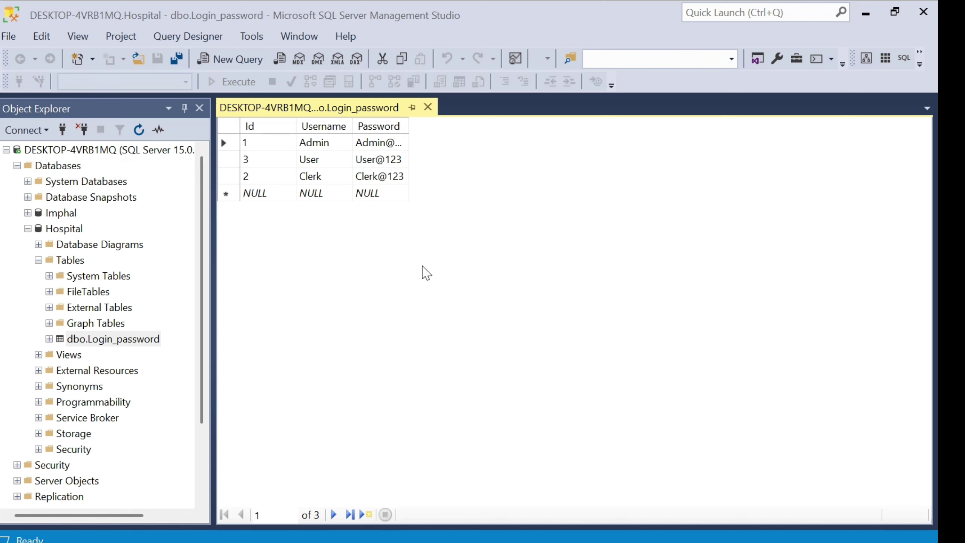
# Step: Delete the Admin and User rows from dbo.Login_password, then save and close the table
pyautogui.rightClick(237, 146)
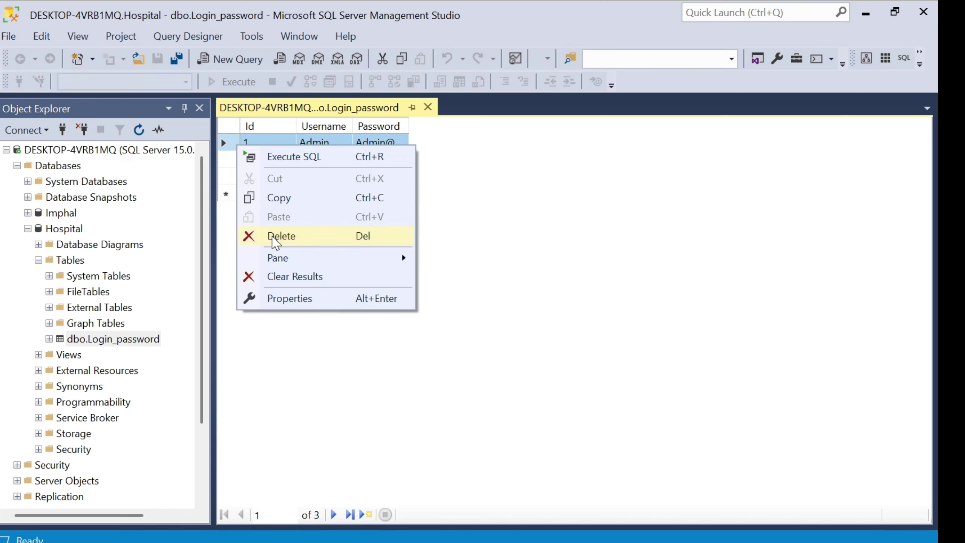
pyautogui.click(275, 237)
pyautogui.click(452, 357)
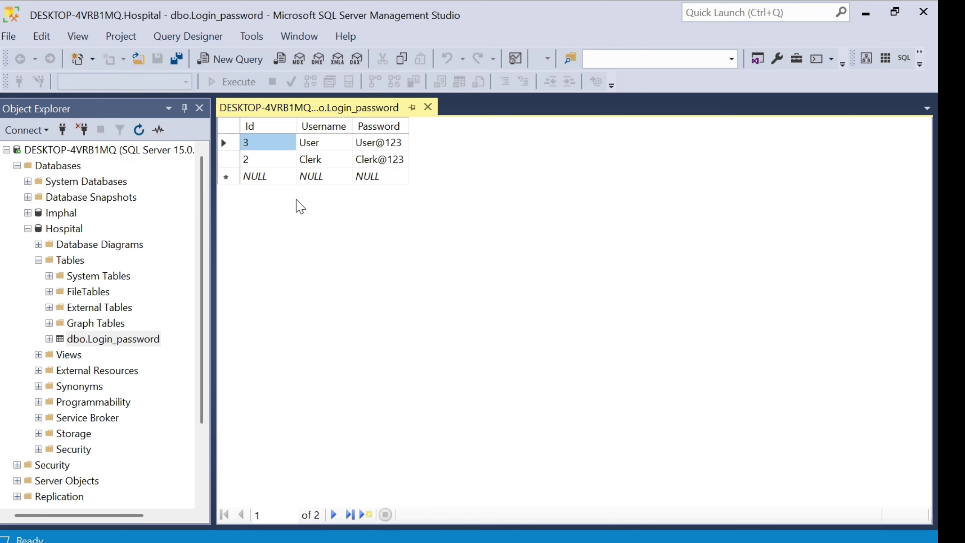
pyautogui.rightClick(237, 144)
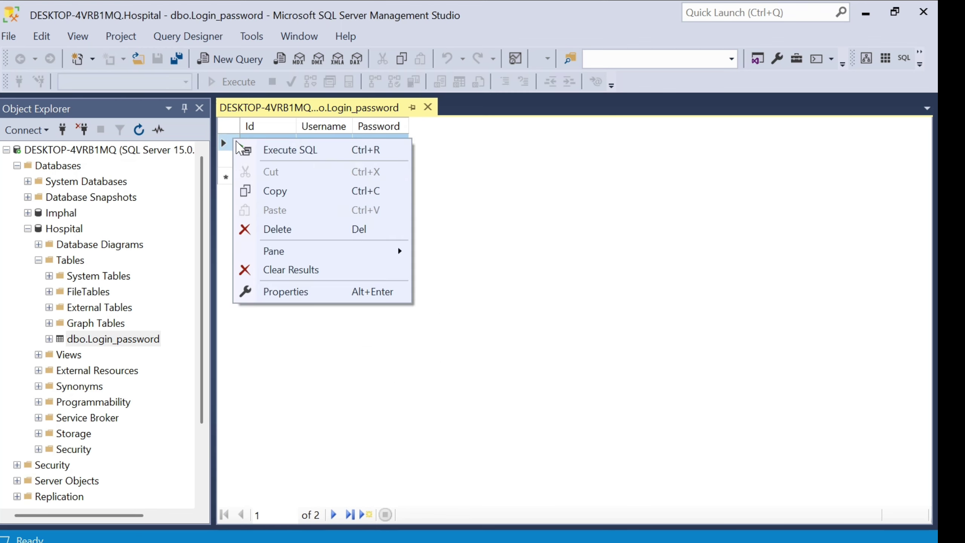
pyautogui.click(278, 229)
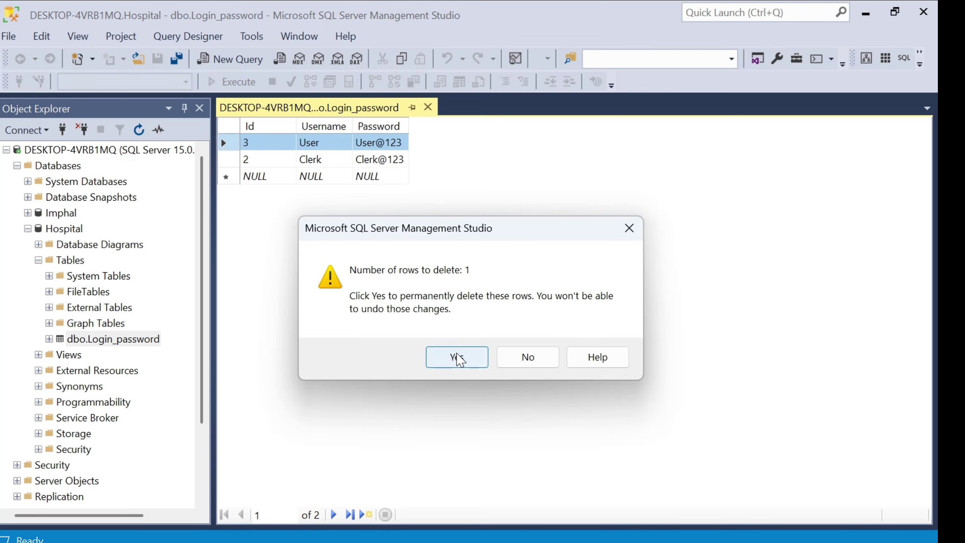
pyautogui.click(458, 358)
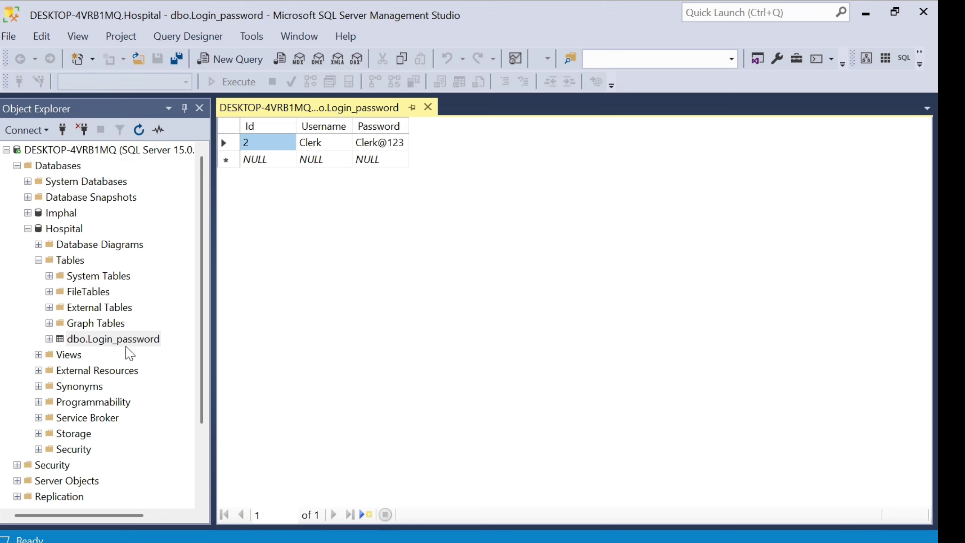
pyautogui.click(177, 59)
pyautogui.hotkey('ctrl', 'F4')
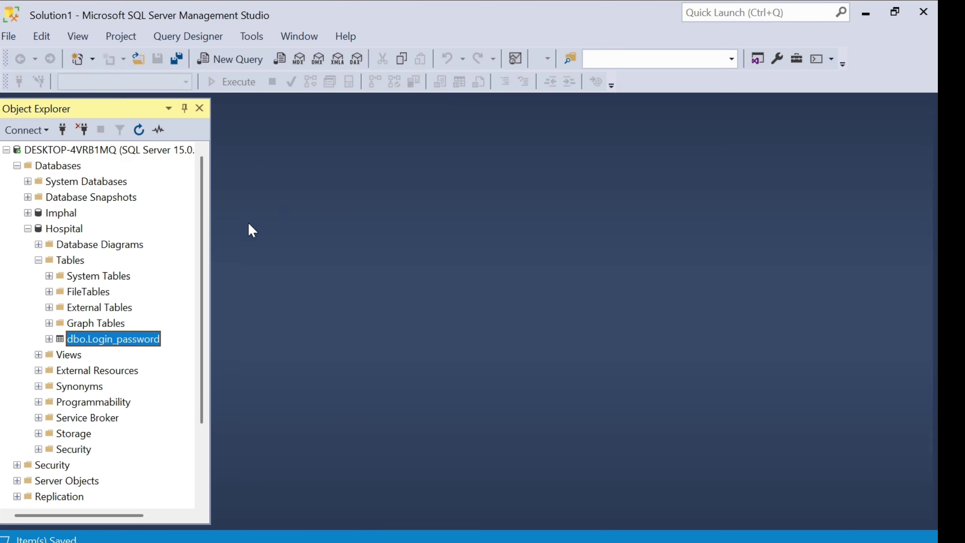
# Step: Start a database restore for the existing Hospital database and choose a device as the restore source
pyautogui.click(65, 229)
pyautogui.rightClick(64, 232)
pyautogui.moveTo(122, 297)
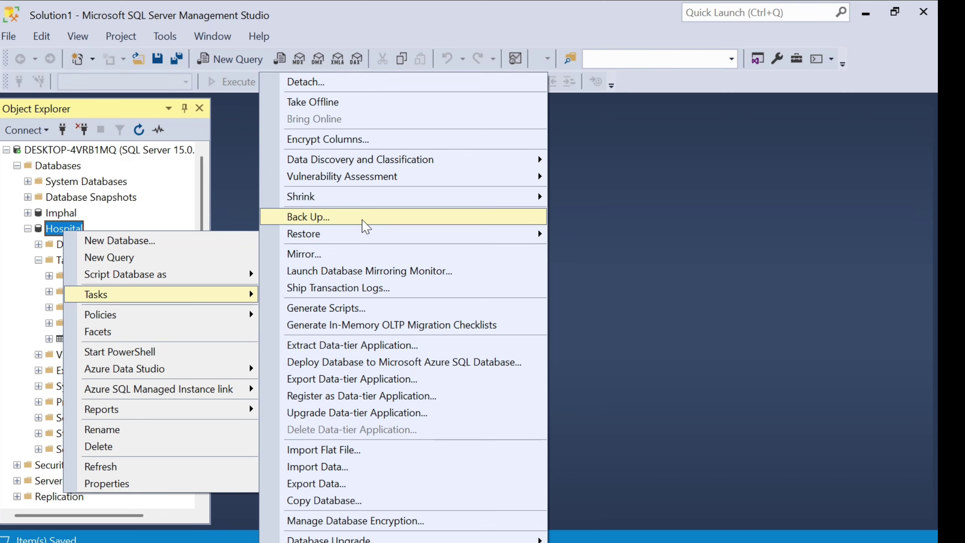
pyautogui.click(596, 240)
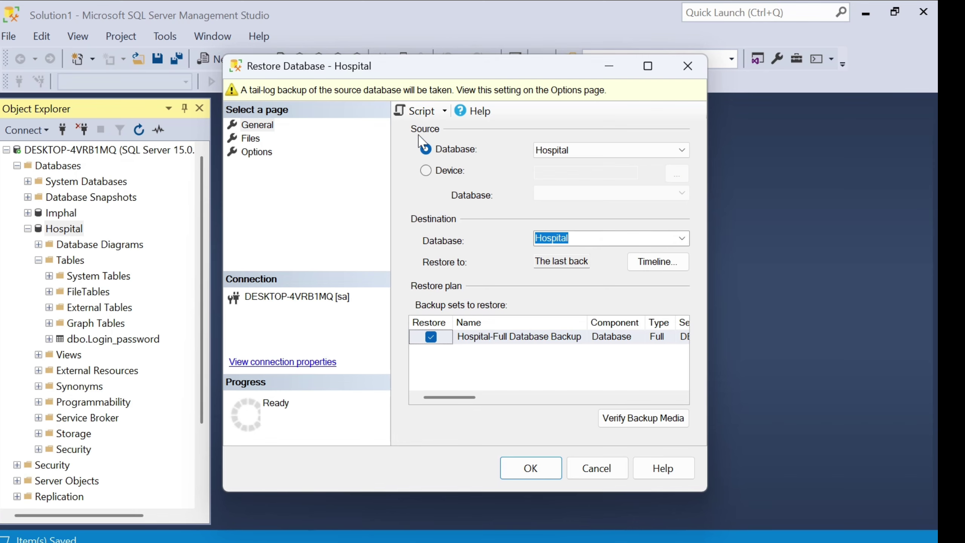
pyautogui.click(426, 171)
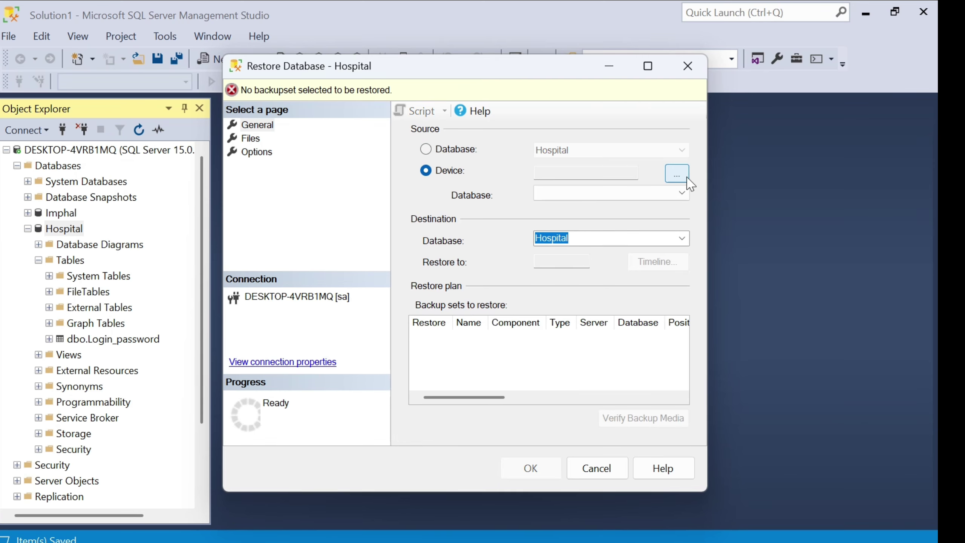
# Step: Add E:\Backup\Hospital.bak as the backup media for the restore source
pyautogui.click(686, 177)
pyautogui.click(643, 232)
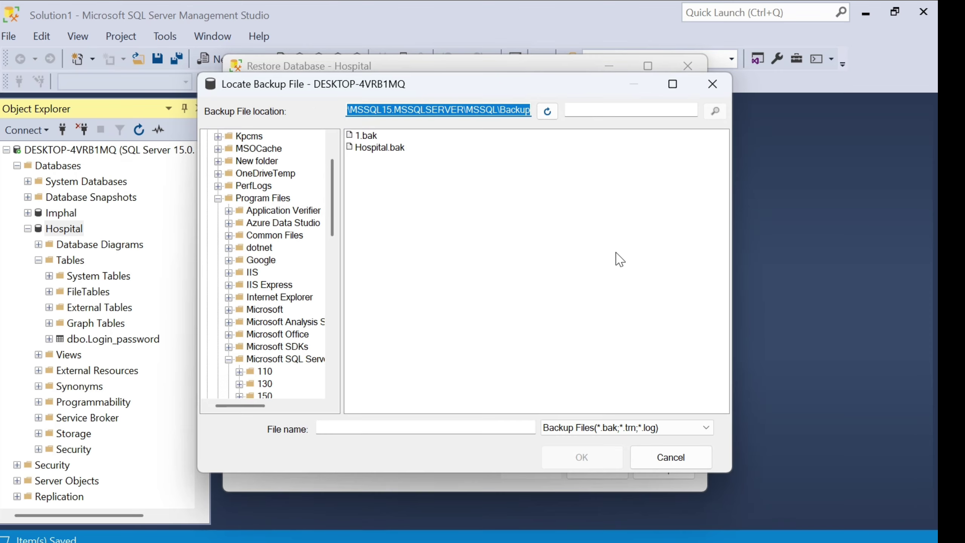
pyautogui.scroll(2, 333, 164)
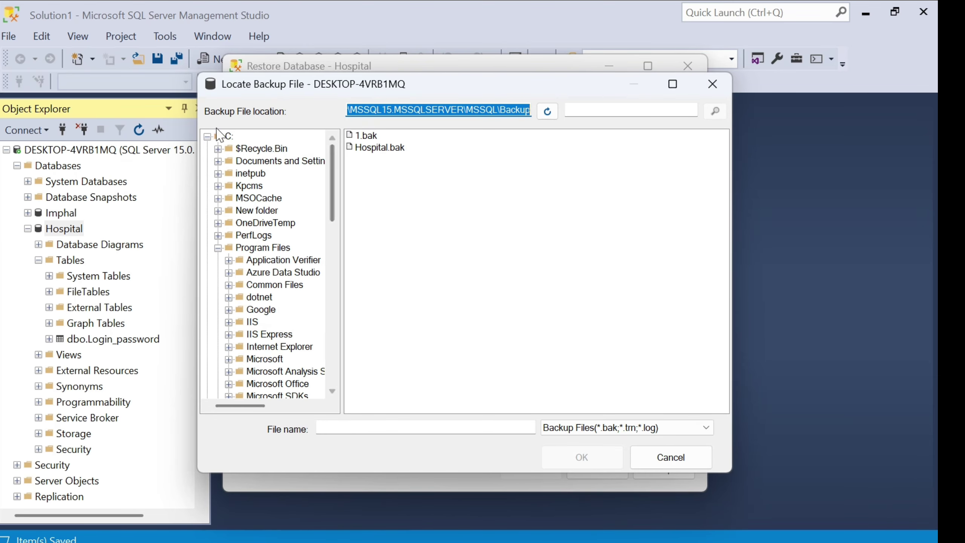
pyautogui.click(207, 136)
pyautogui.click(207, 161)
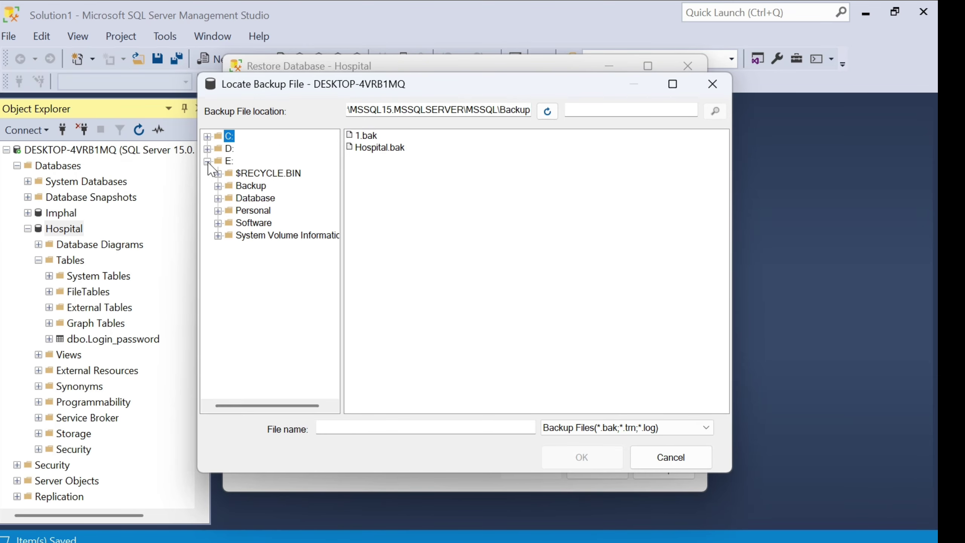
pyautogui.click(249, 186)
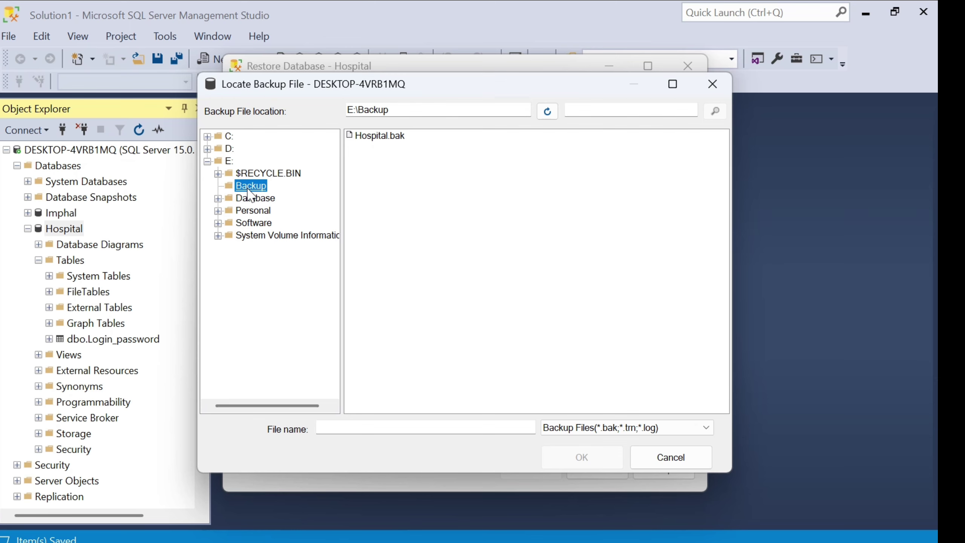
pyautogui.click(372, 138)
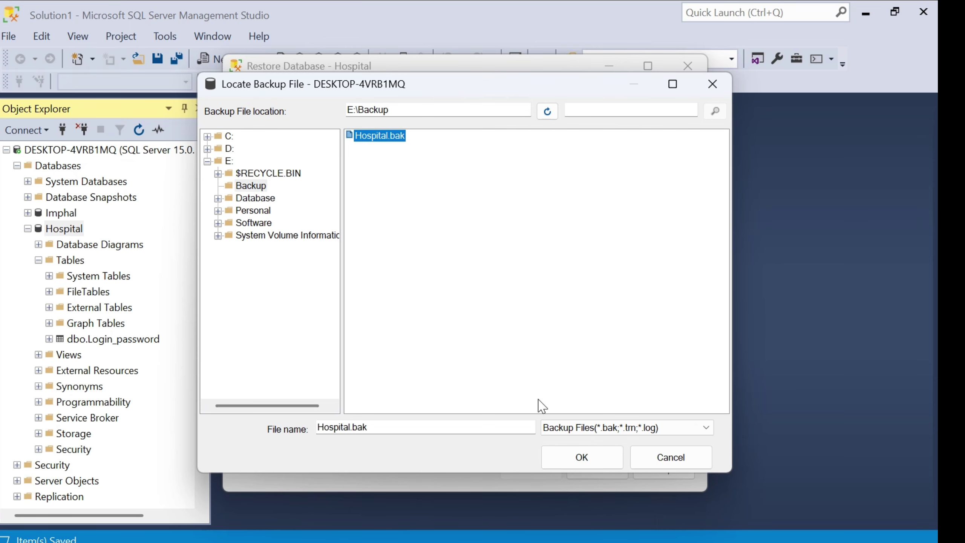
pyautogui.click(592, 457)
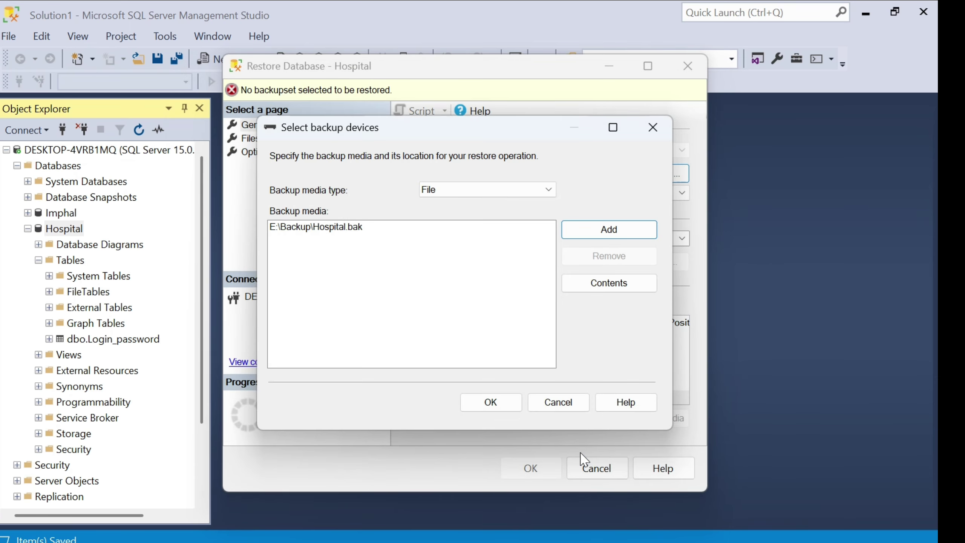
pyautogui.click(506, 410)
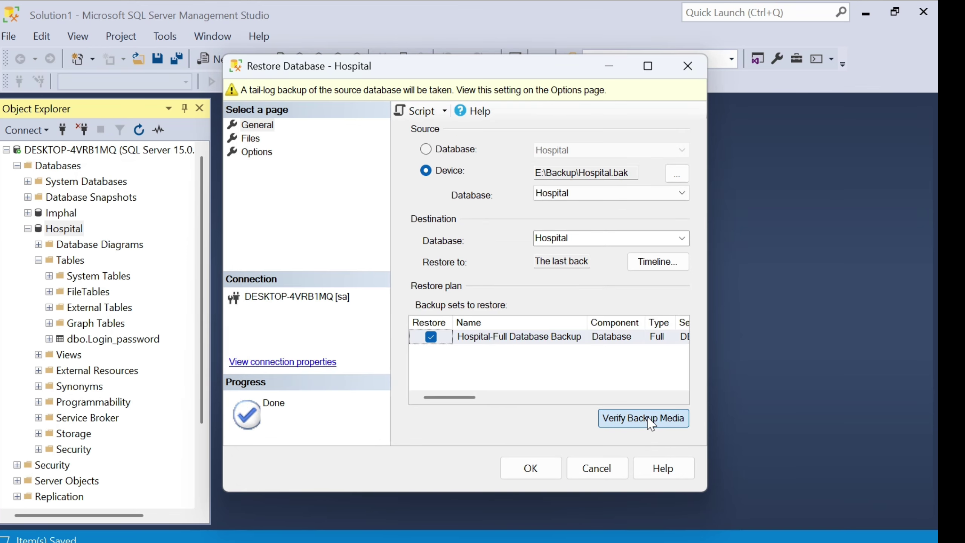
# Step: Enable relocating all files to a folder and set the data file folder to E:\Database
pyautogui.click(256, 144)
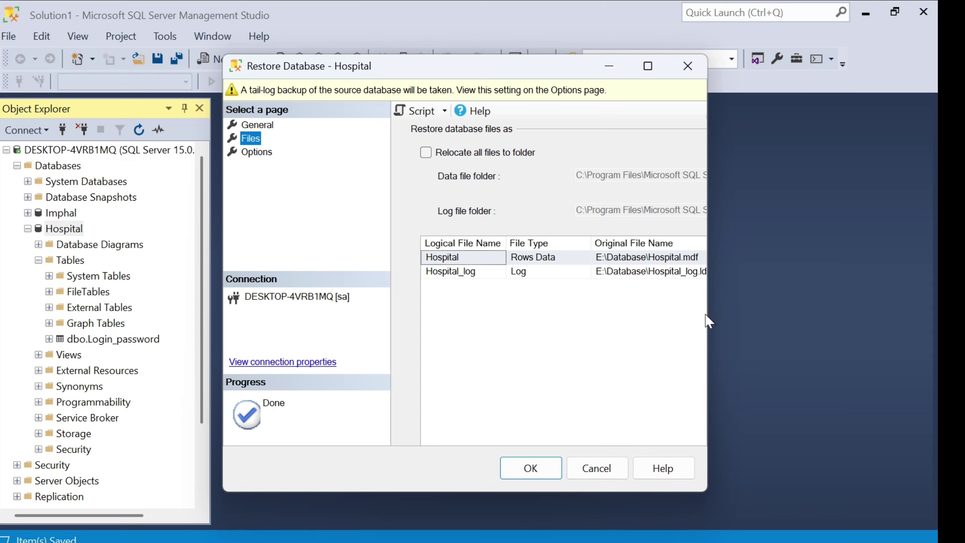
pyautogui.click(426, 154)
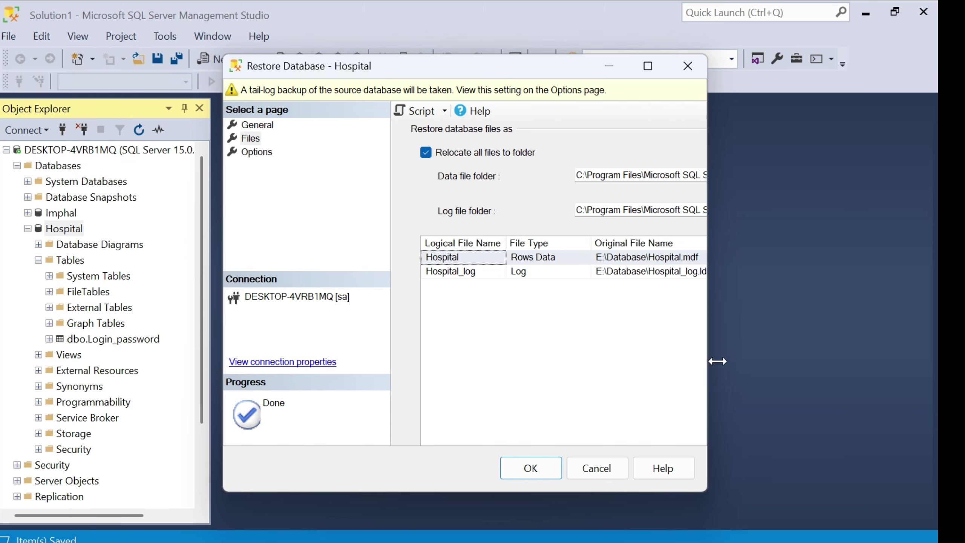
pyautogui.moveTo(717, 361); pyautogui.dragTo(893, 375)
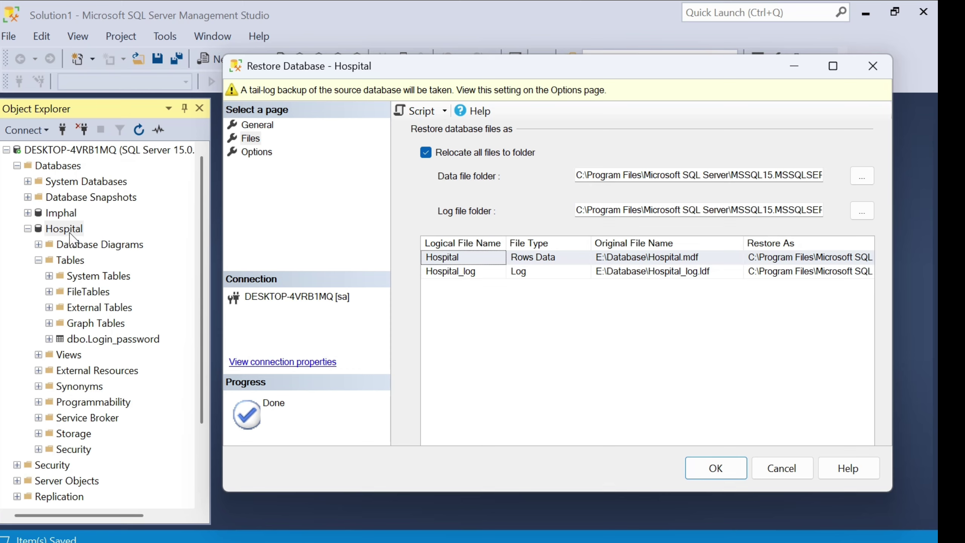
pyautogui.click(867, 179)
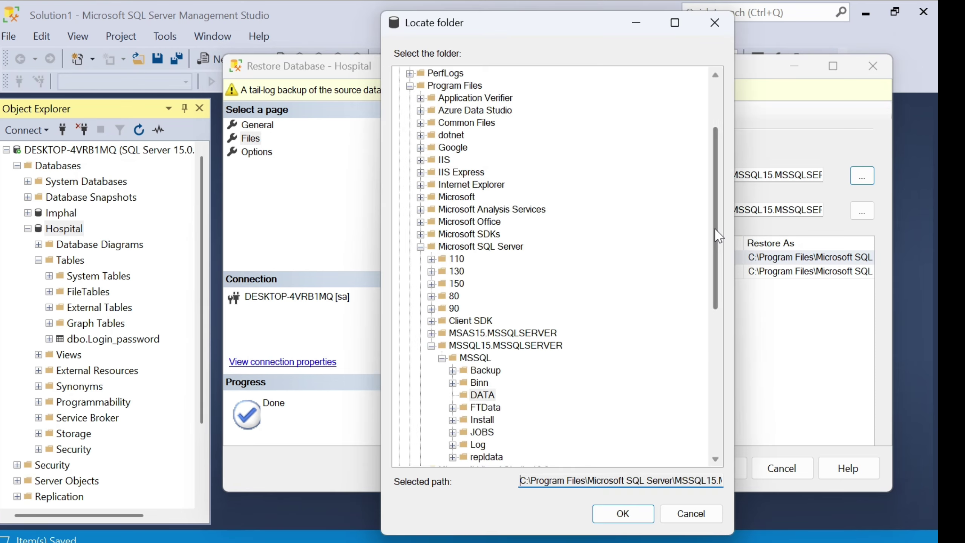
pyautogui.moveTo(715, 230); pyautogui.dragTo(714, 140)
pyautogui.click(399, 73)
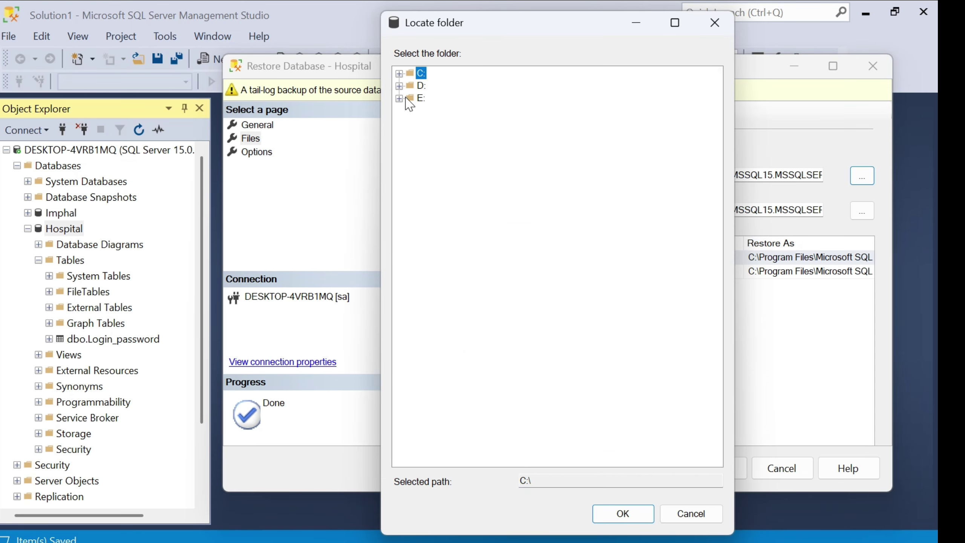
pyautogui.click(399, 98)
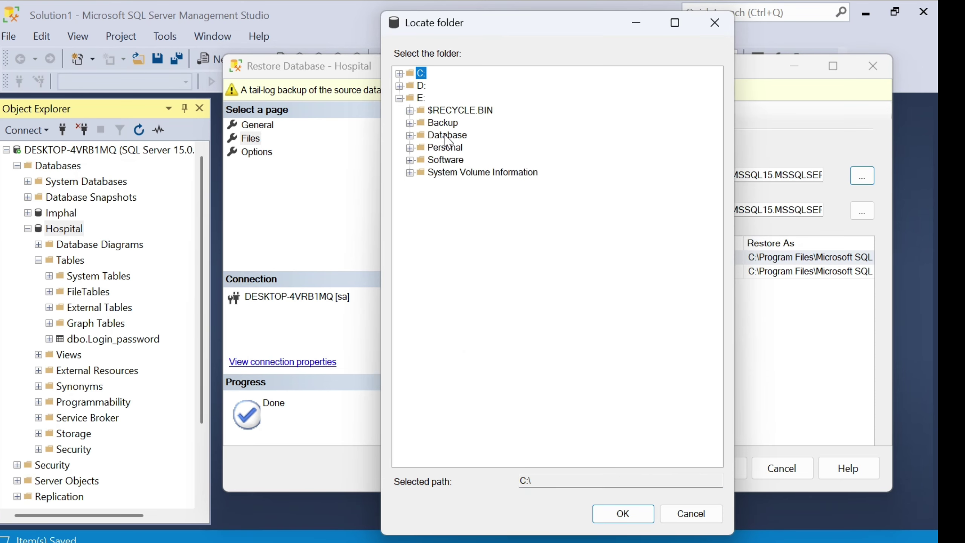
pyautogui.click(442, 135)
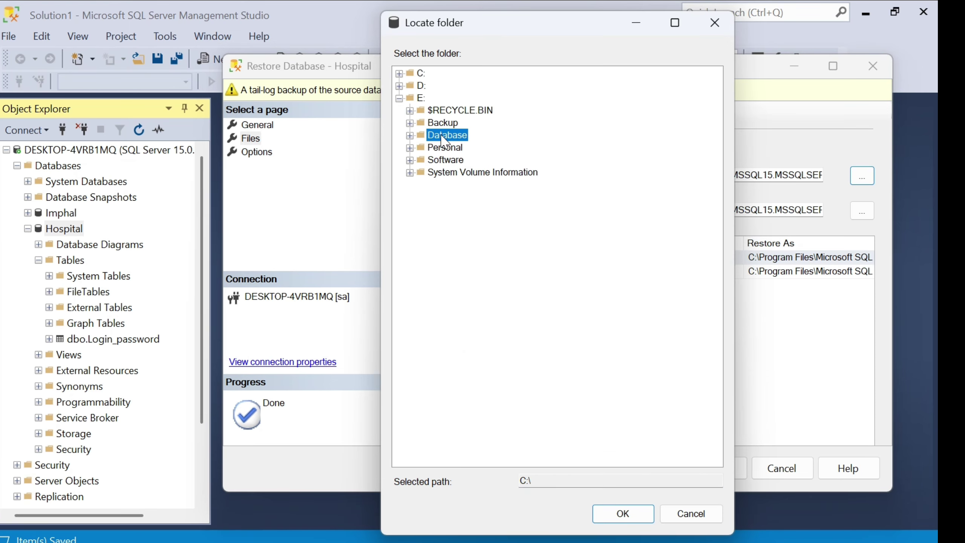
pyautogui.click(623, 513)
# Step: Set the log file folder for the Hospital restore to E:\Database
pyautogui.click(862, 211)
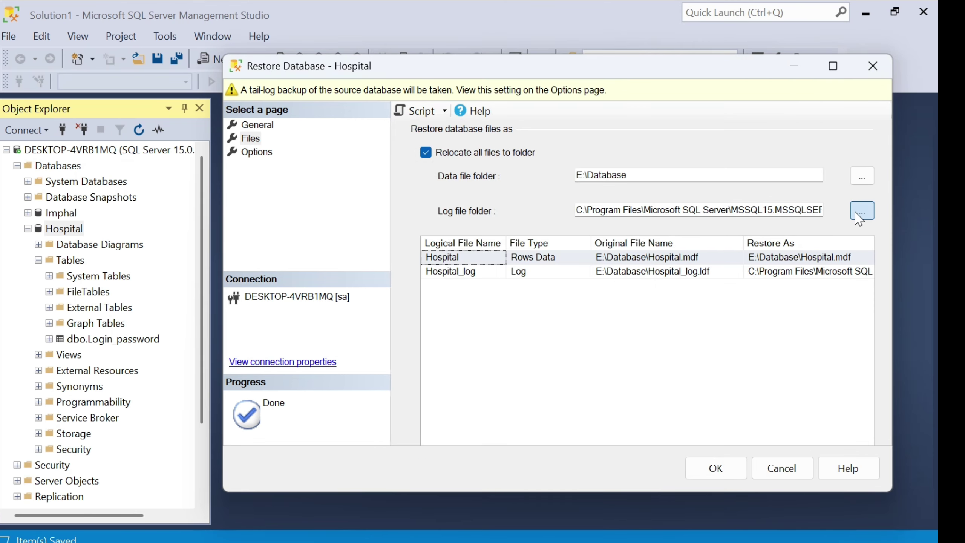
pyautogui.scroll(3, 714, 217)
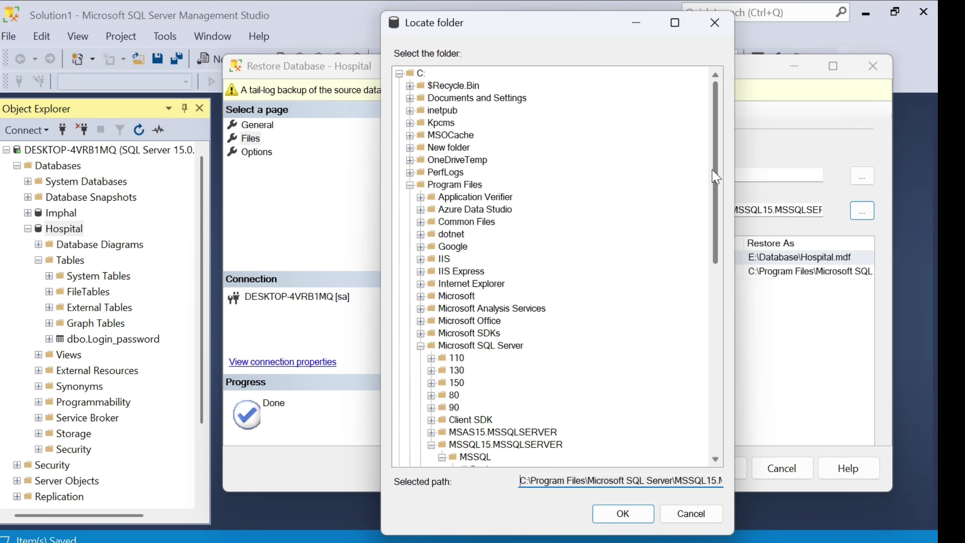
pyautogui.click(399, 74)
pyautogui.click(398, 97)
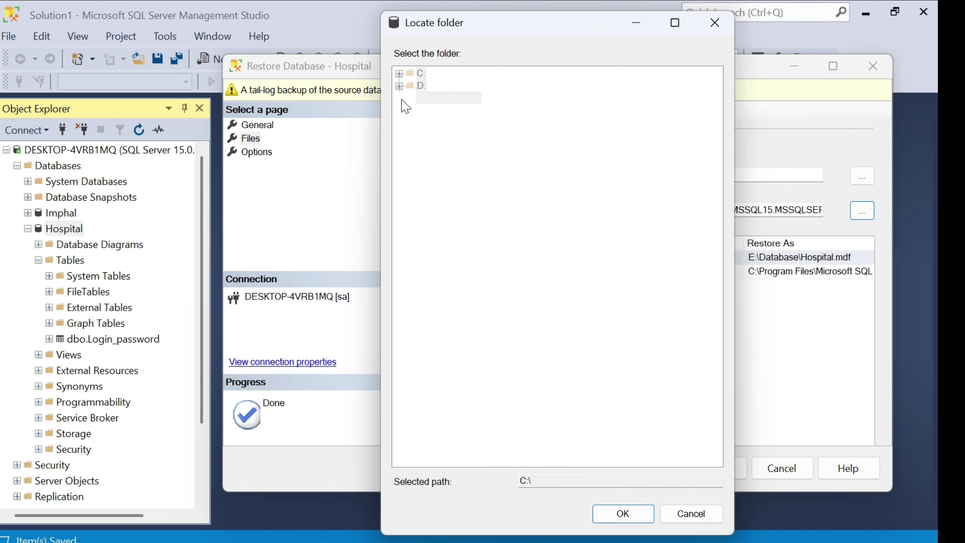
pyautogui.click(410, 135)
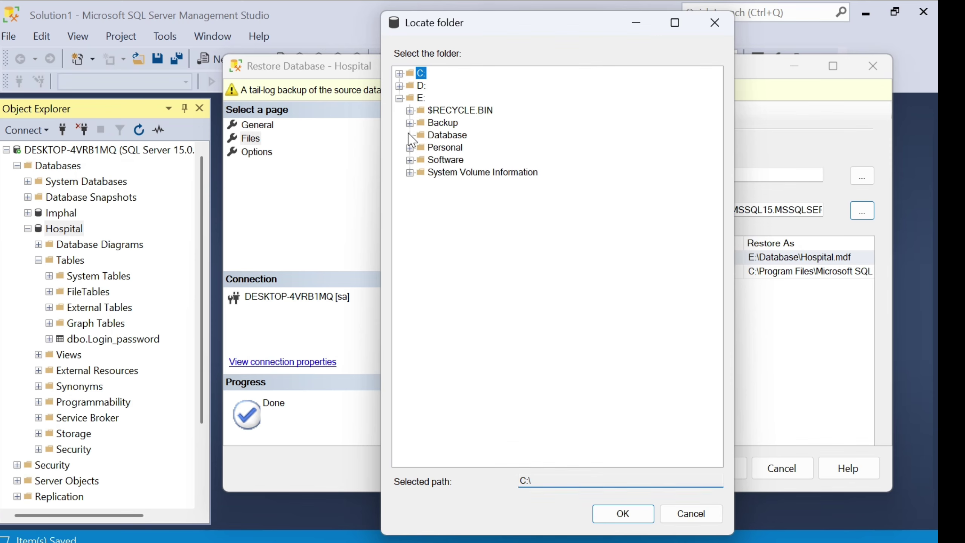
pyautogui.click(440, 135)
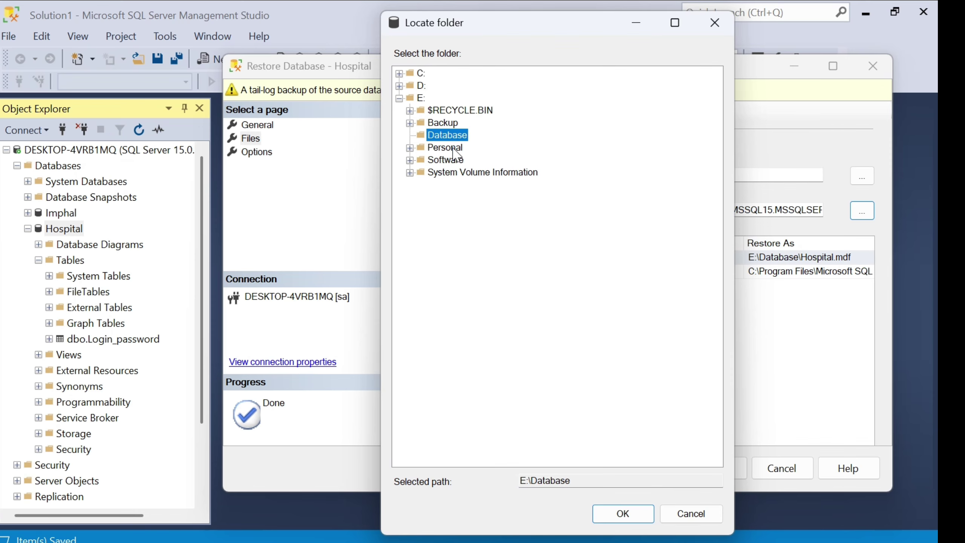
pyautogui.click(623, 513)
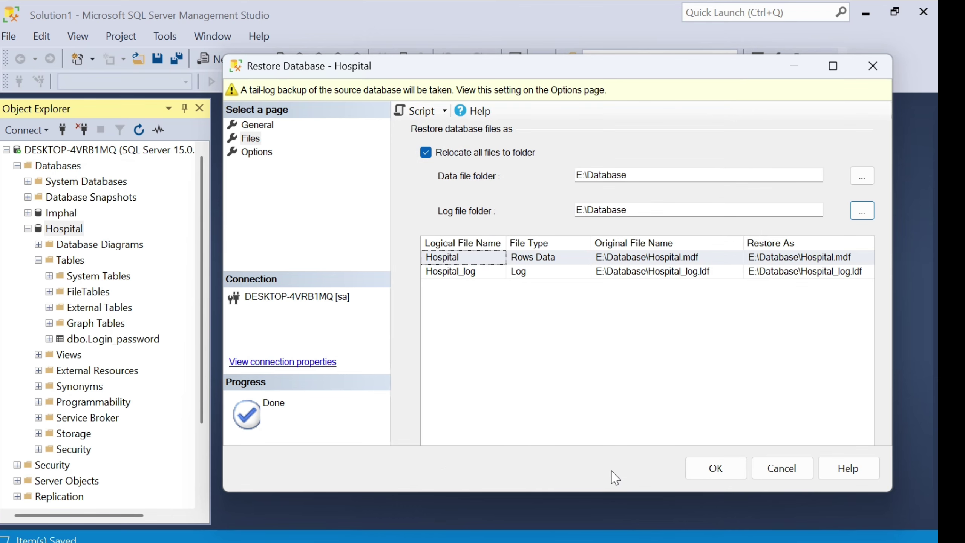
# Step: Run the Hospital restore with overwriting the existing database and closing existing connections enabled, and the tail-log backup disabled
pyautogui.click(264, 155)
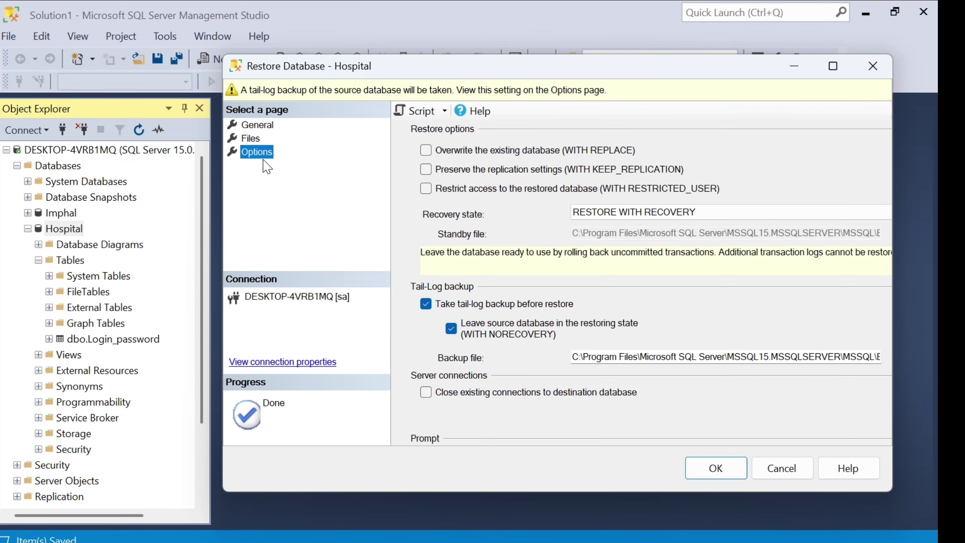
pyautogui.click(426, 150)
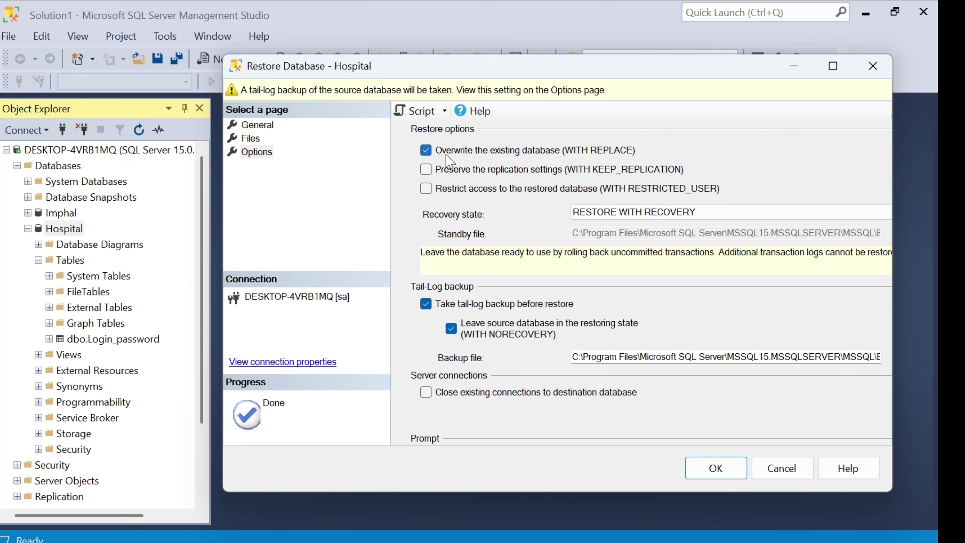
pyautogui.click(426, 306)
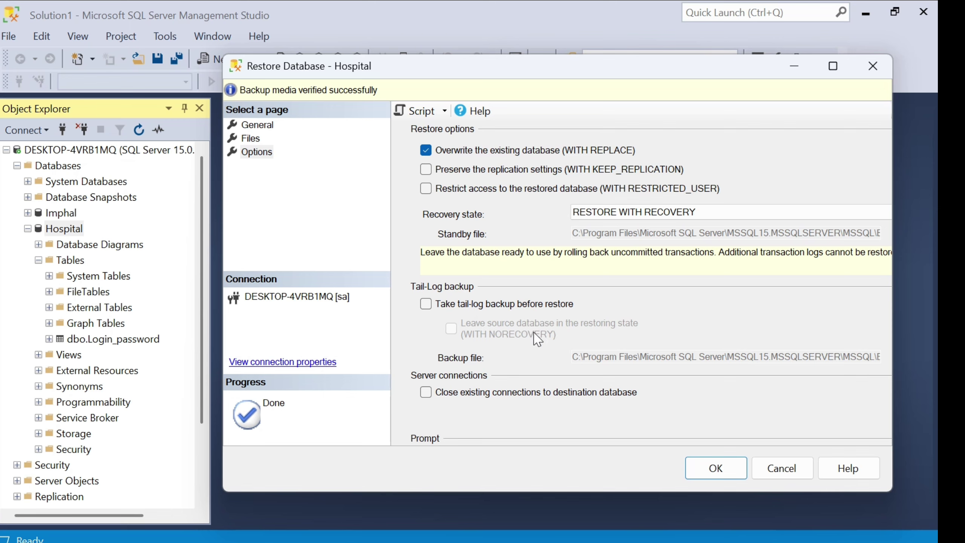
pyautogui.click(426, 393)
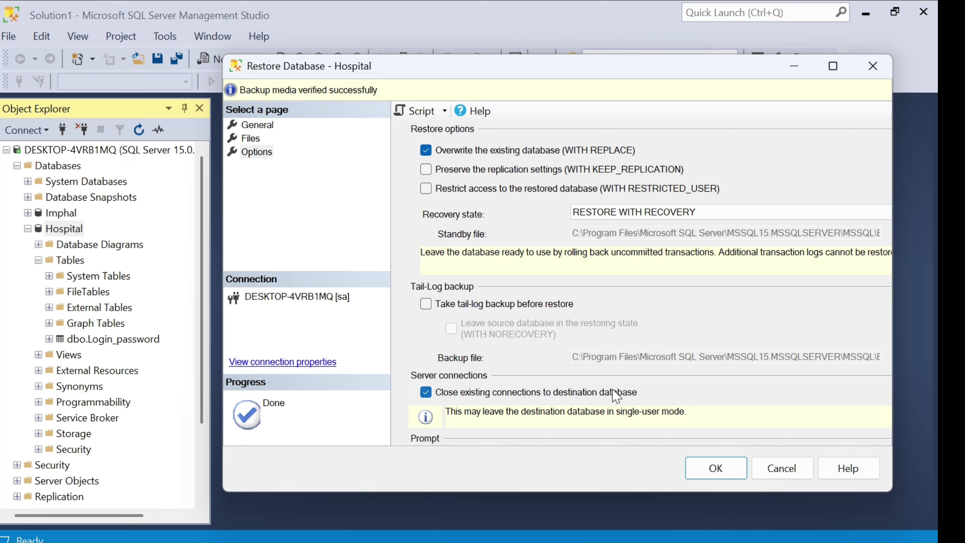
pyautogui.click(736, 477)
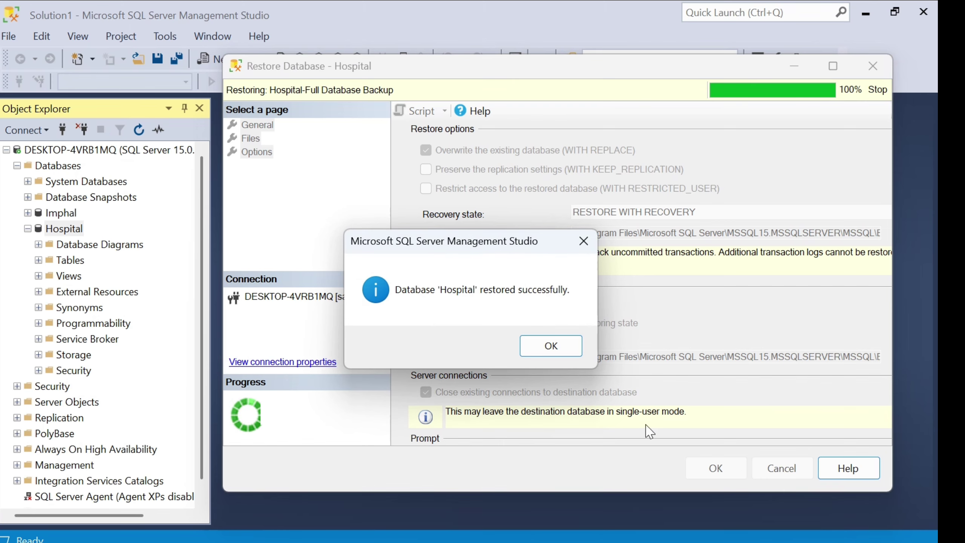
pyautogui.click(553, 346)
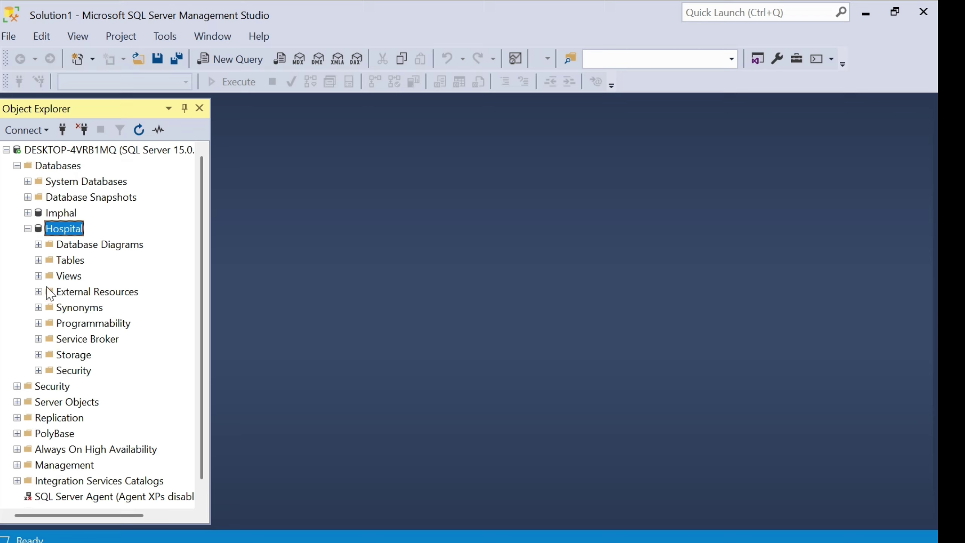
# Step: Open the top 200 rows of the Hospital database's dbo.Login_password table to check the restored records
pyautogui.click(39, 260)
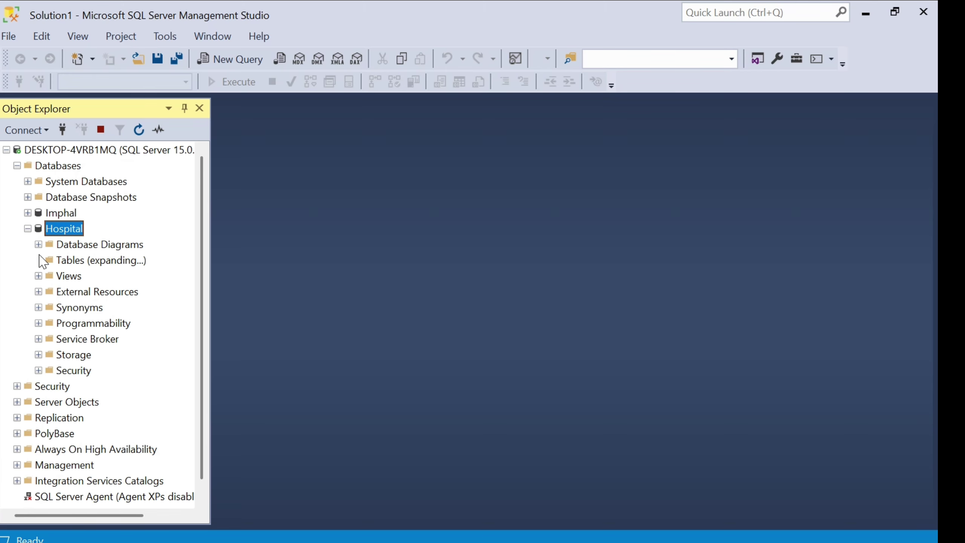
pyautogui.click(122, 339)
pyautogui.rightClick(95, 342)
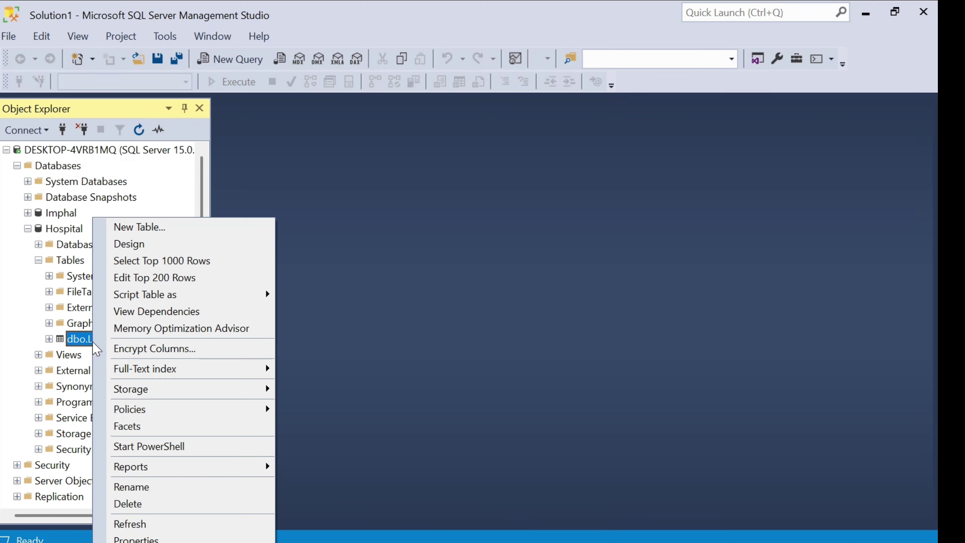
pyautogui.click(144, 278)
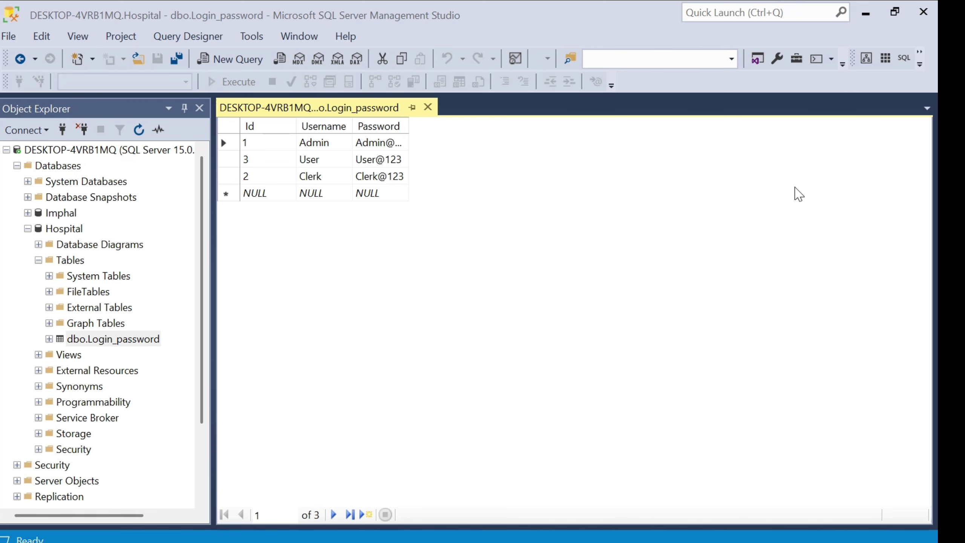
# Step: Switch to the desktop and open its Database folder to view the Hospital database files
pyautogui.hotkey('alt', 'Tab')
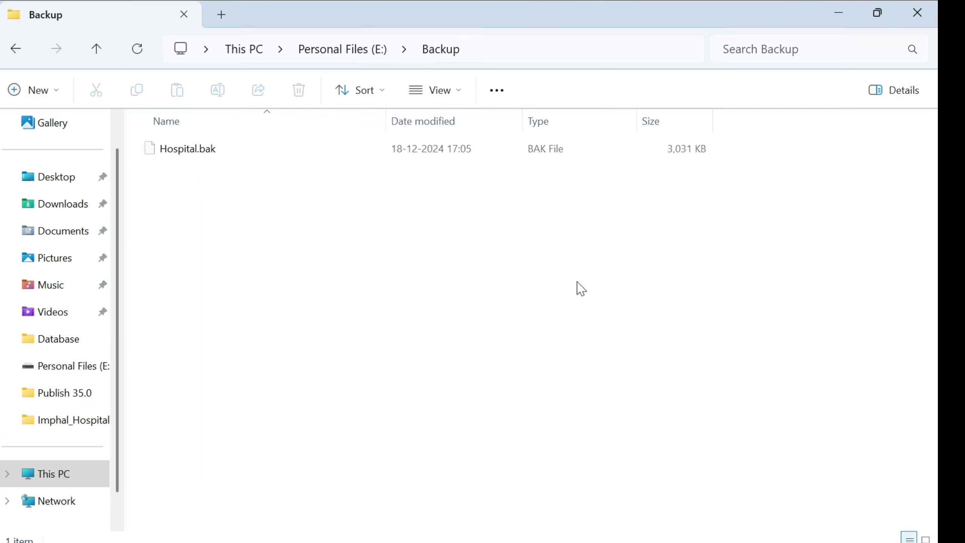
pyautogui.click(846, 11)
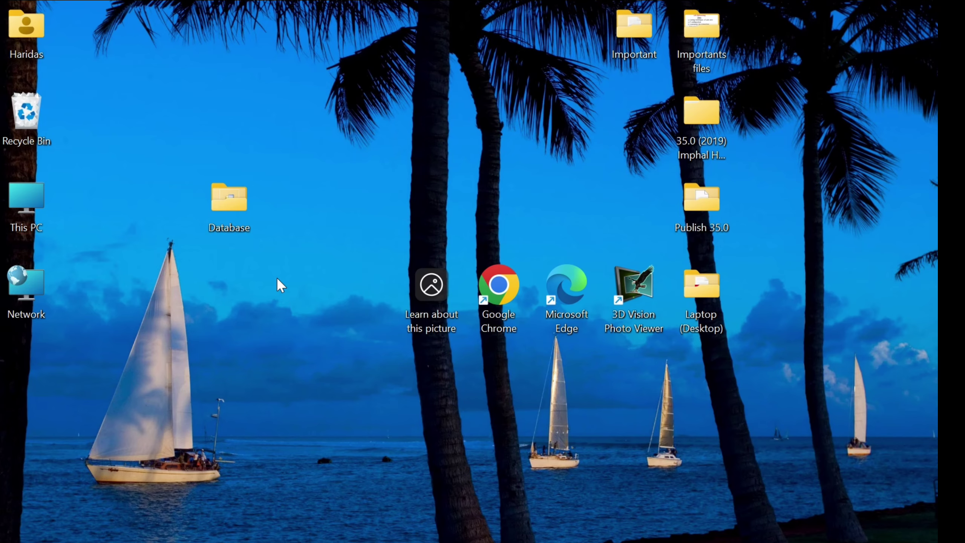
pyautogui.doubleClick(229, 201)
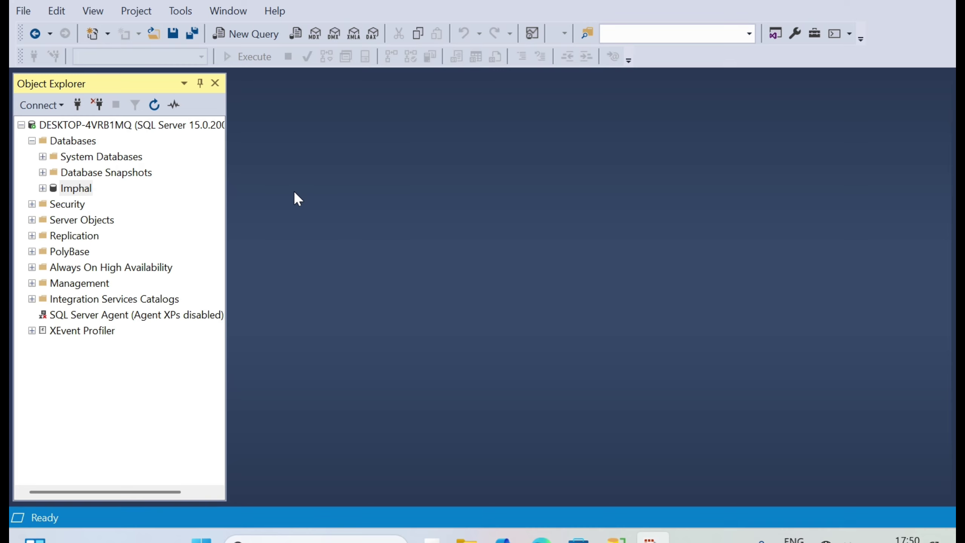
# Step: Start a new database on the server and name it Hospital
pyautogui.rightClick(80, 141)
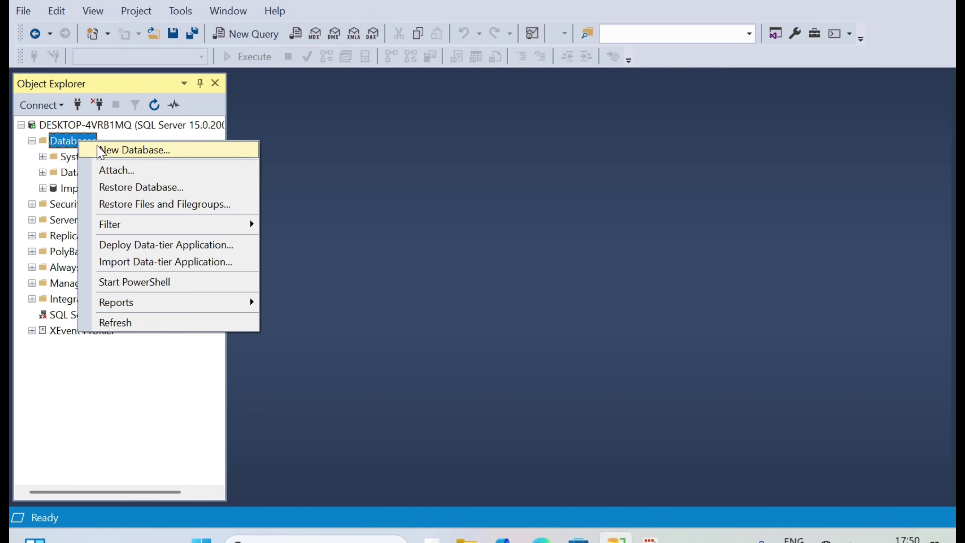
pyautogui.click(101, 151)
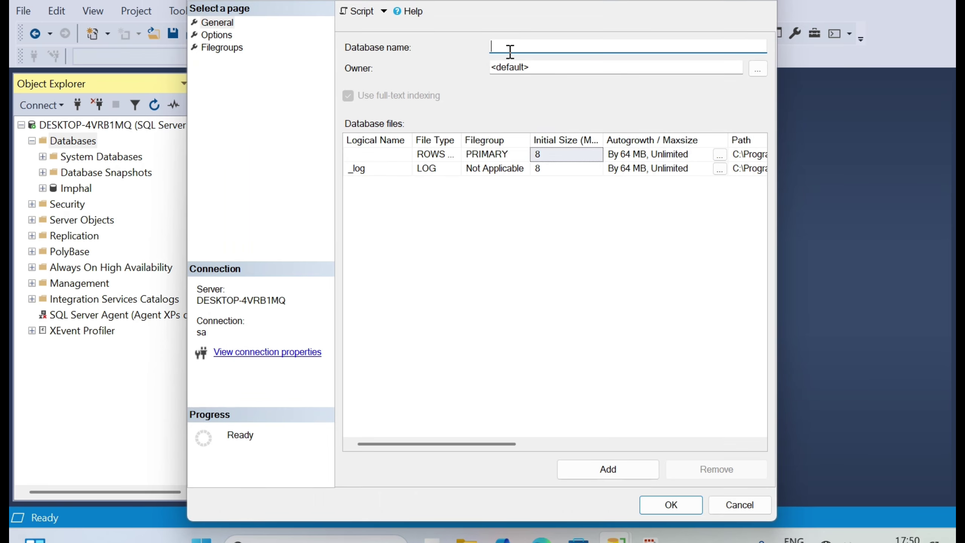
pyautogui.write('Hoa')
pyautogui.press('BackSpace')
pyautogui.write('spital')
# Step: Set the path of the new database's Hospital data file to E:\Database
pyautogui.moveTo(436, 443); pyautogui.dragTo(674, 443)
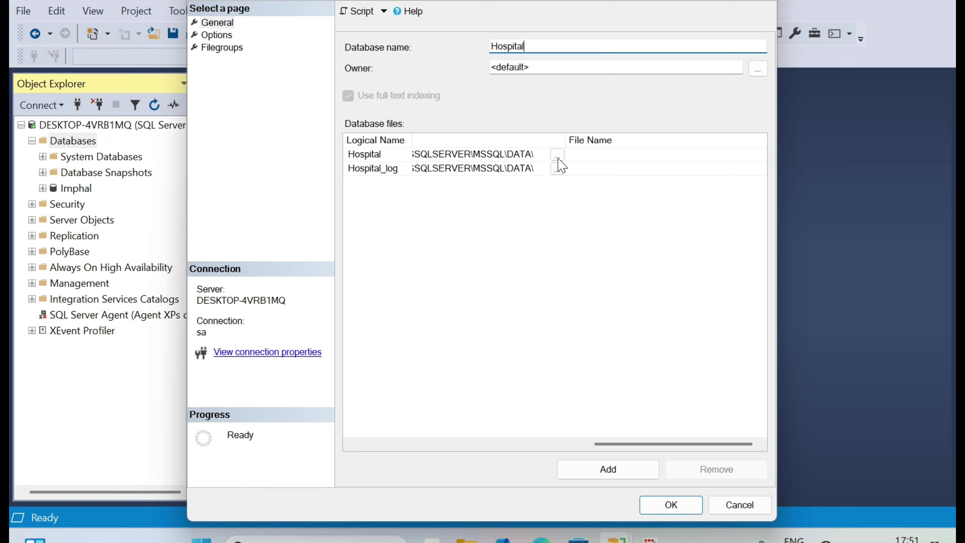
pyautogui.click(557, 154)
pyautogui.click(344, 73)
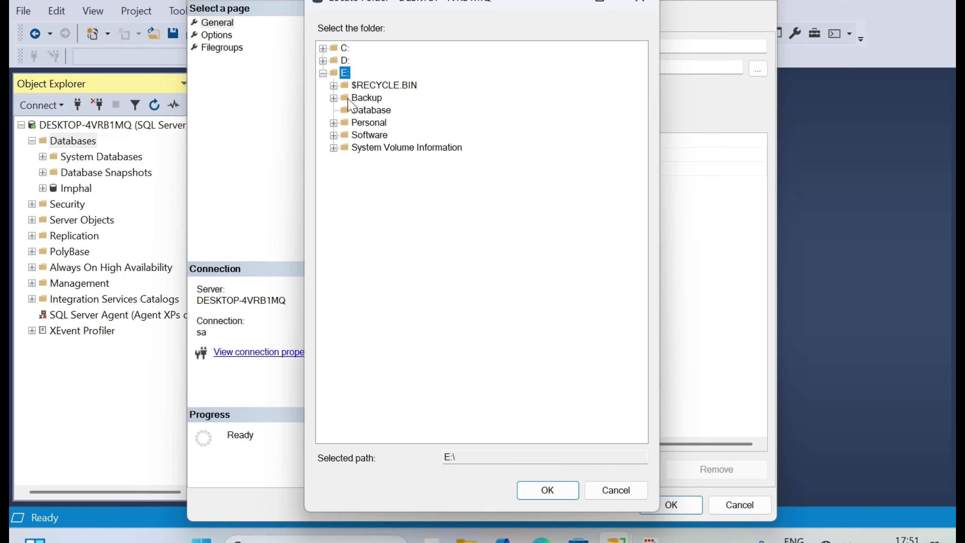
pyautogui.click(371, 110)
pyautogui.click(548, 481)
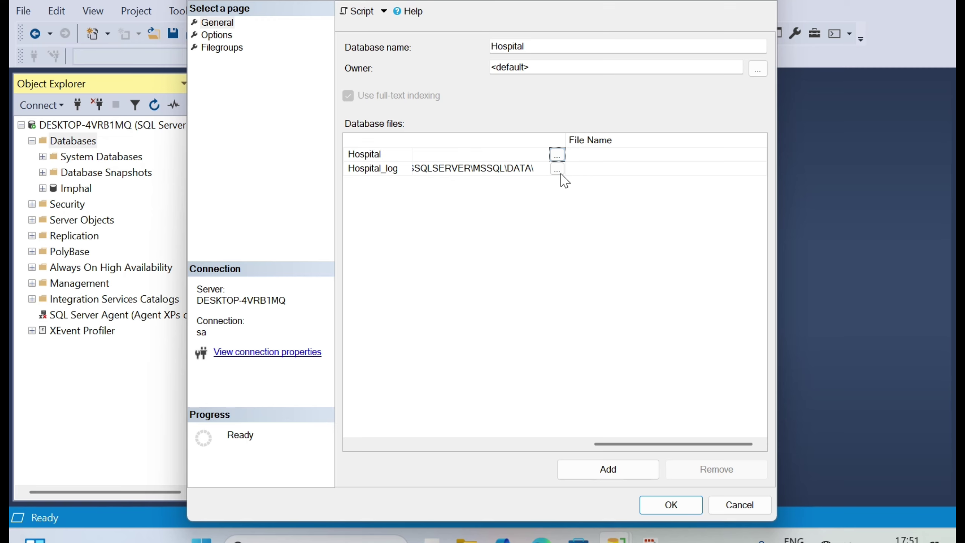
# Step: Set the Hospital_log file path to E:\Database, then create the Hospital database and expand it
pyautogui.click(557, 170)
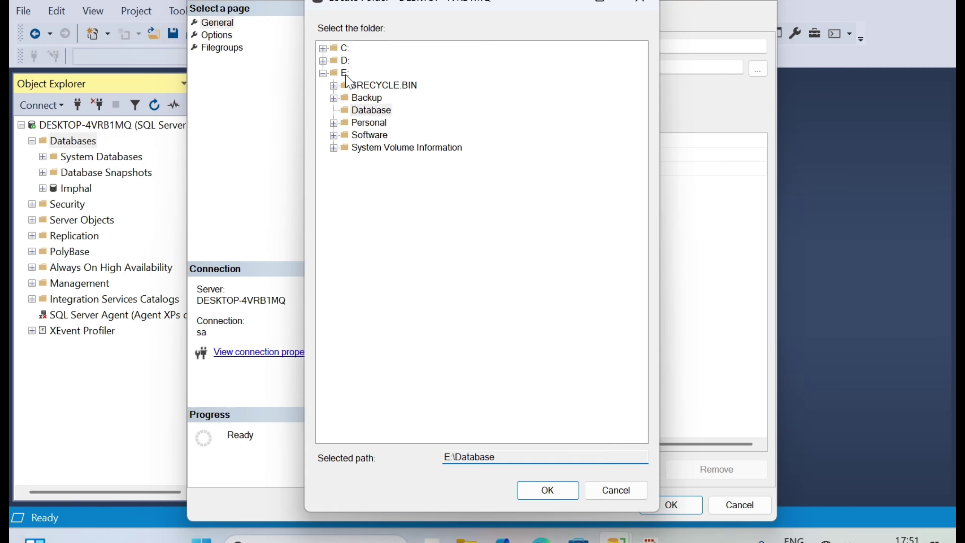
pyautogui.click(543, 491)
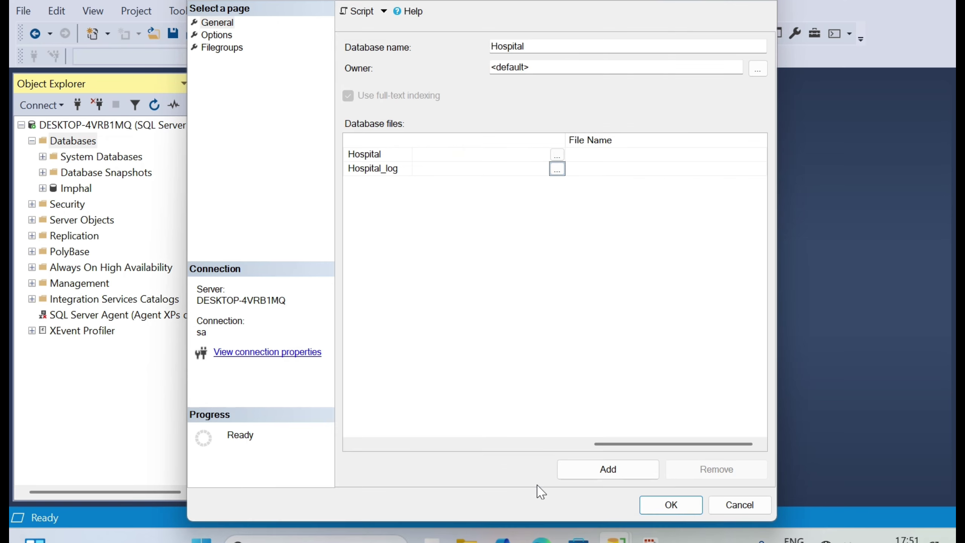
pyautogui.click(663, 509)
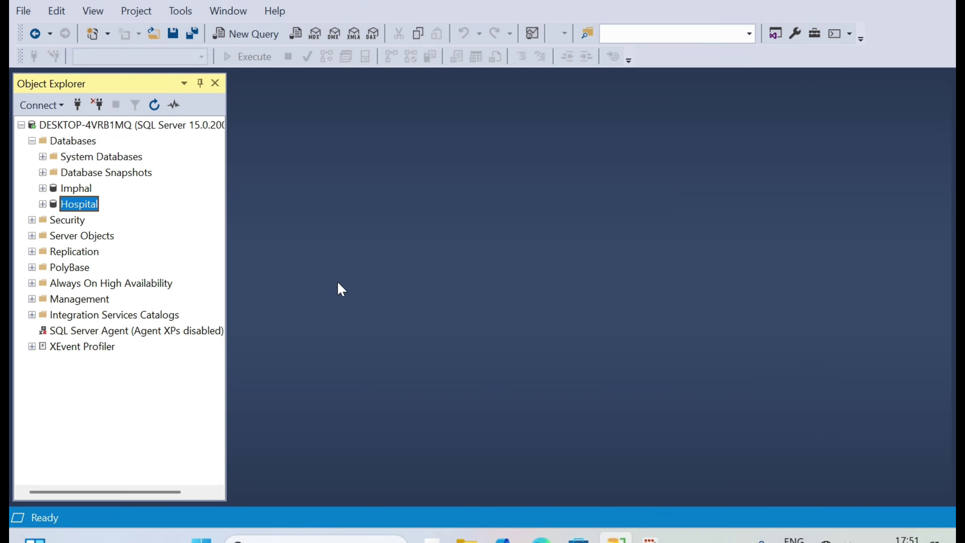
pyautogui.click(43, 205)
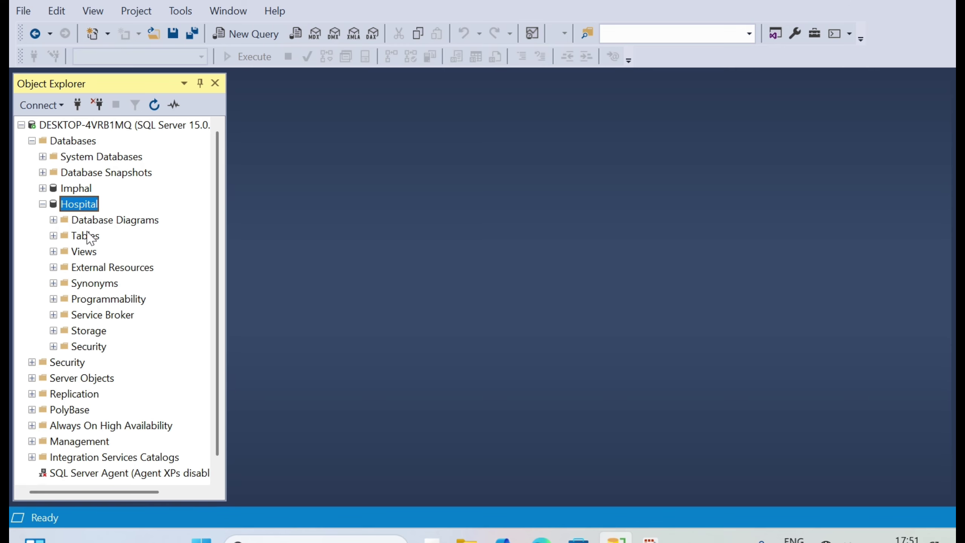
# Step: Leave Management Studio and launch SQL Server 2019 Configuration Manager from the installed Microsoft SQL Server 2019 programs
pyautogui.click(889, 2)
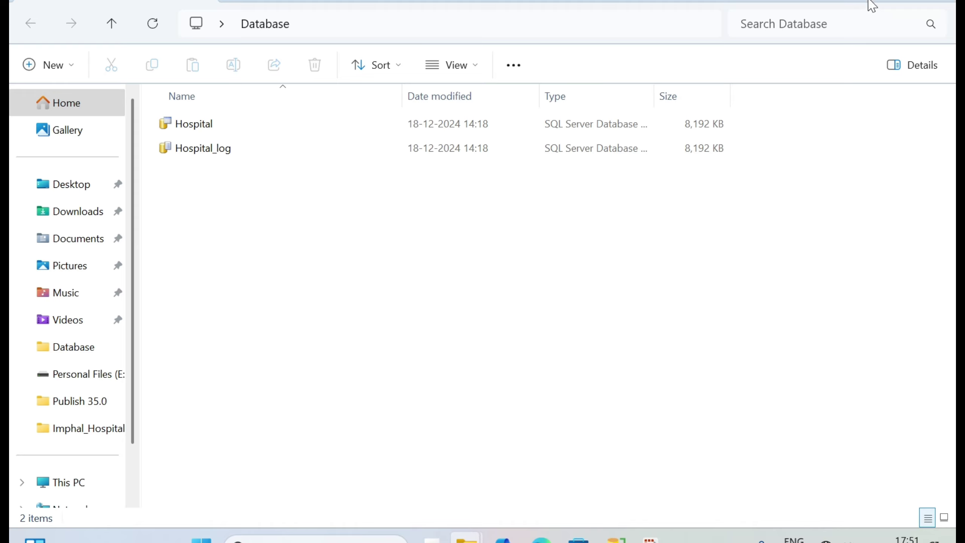
pyautogui.click(201, 538)
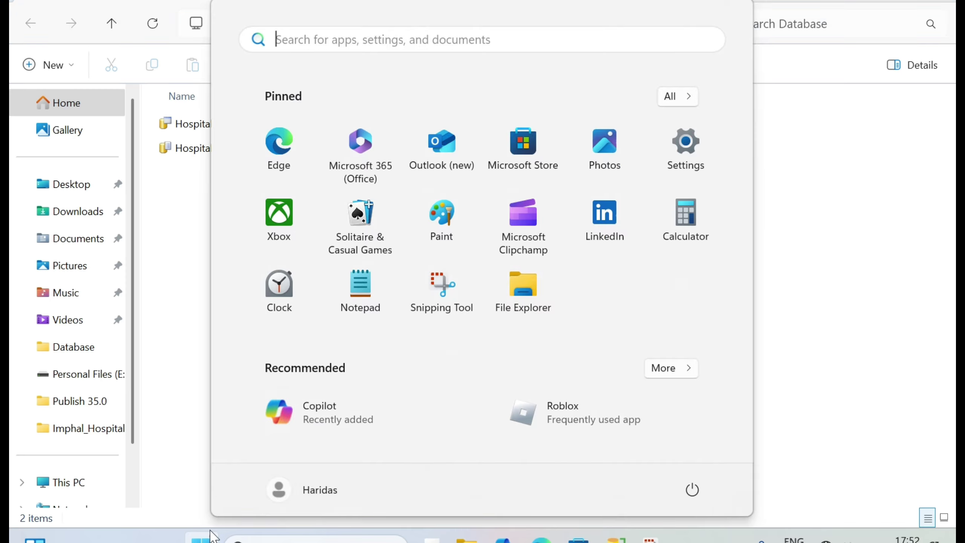
pyautogui.click(683, 102)
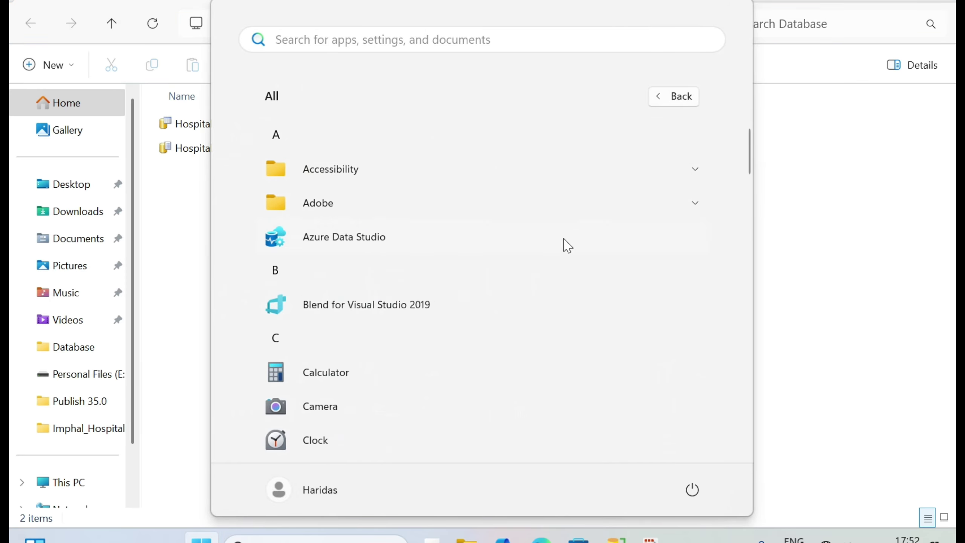
pyautogui.scroll(-12, 513, 395)
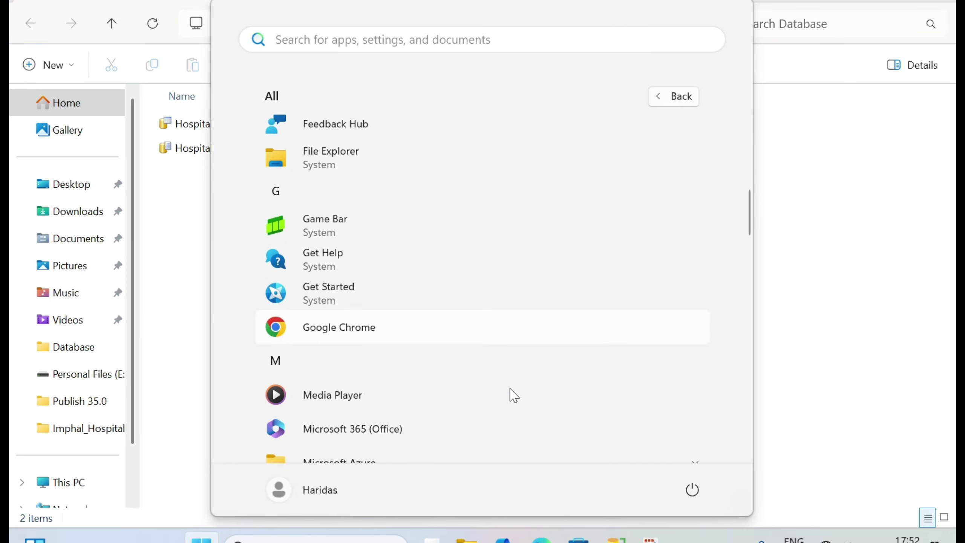
pyautogui.scroll(-2, 510, 388)
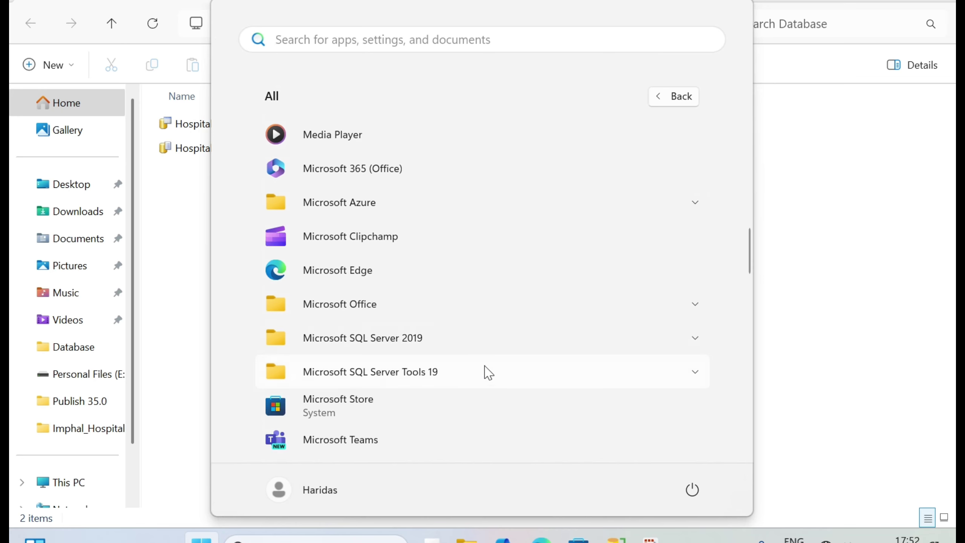
pyautogui.click(481, 353)
pyautogui.scroll(-3, 481, 354)
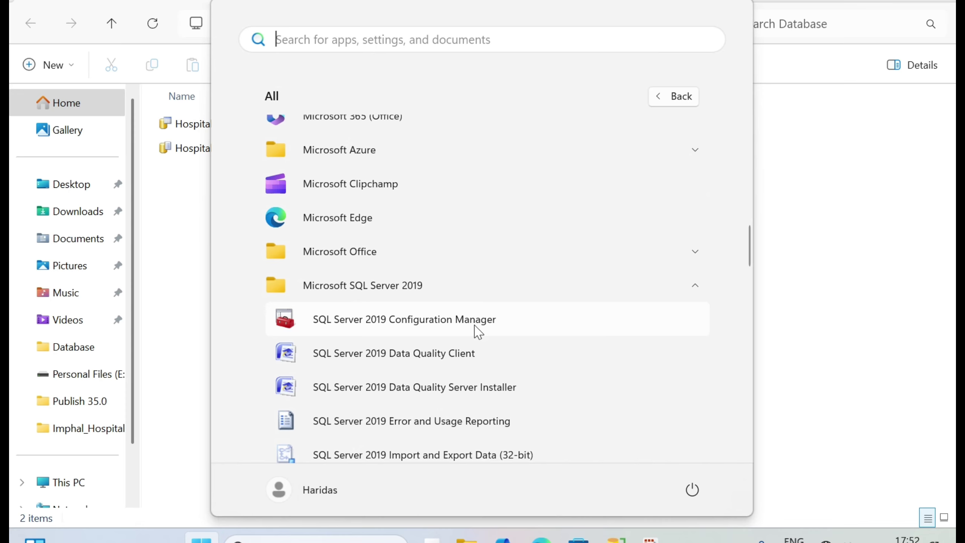
pyautogui.click(478, 332)
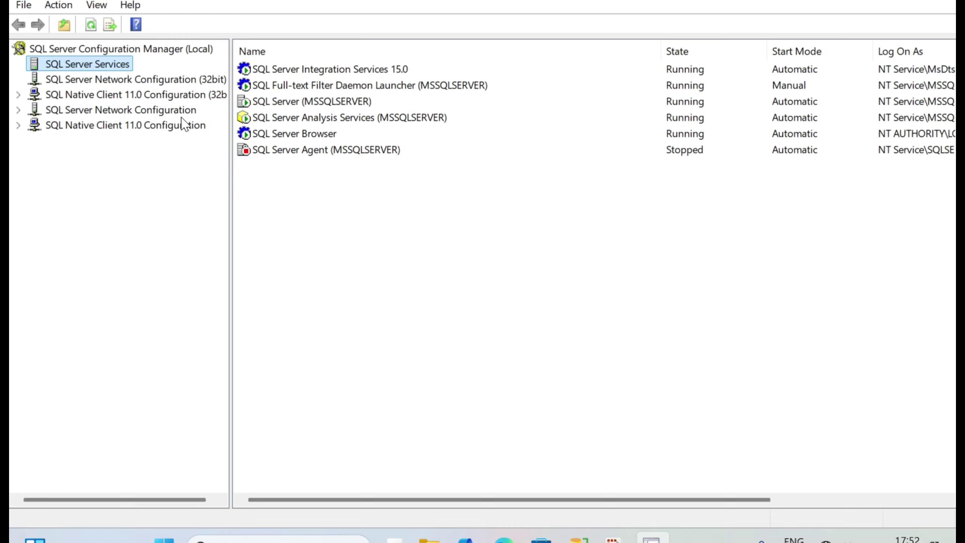
# Step: Stop the SQL Server (MSSQLSERVER) service
pyautogui.click(285, 104)
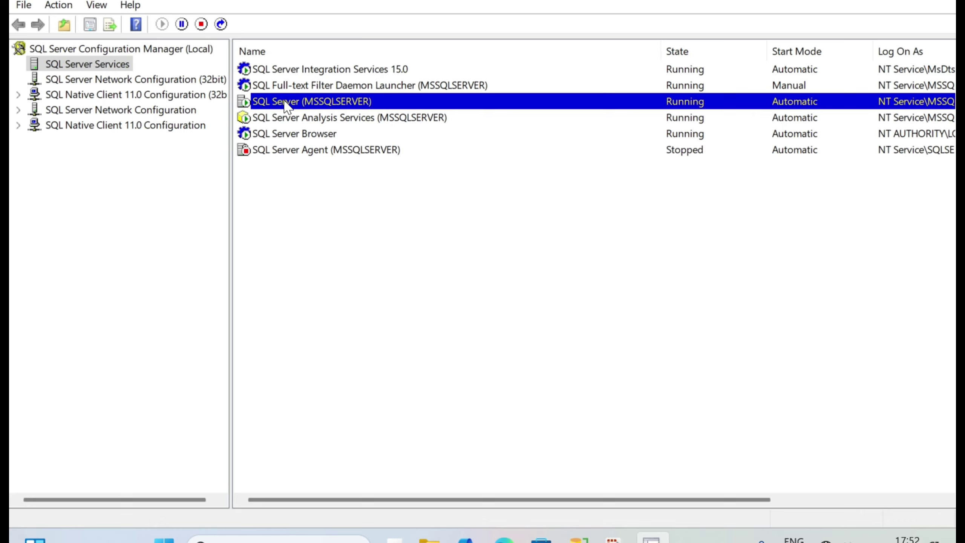
pyautogui.rightClick(286, 105)
pyautogui.click(323, 131)
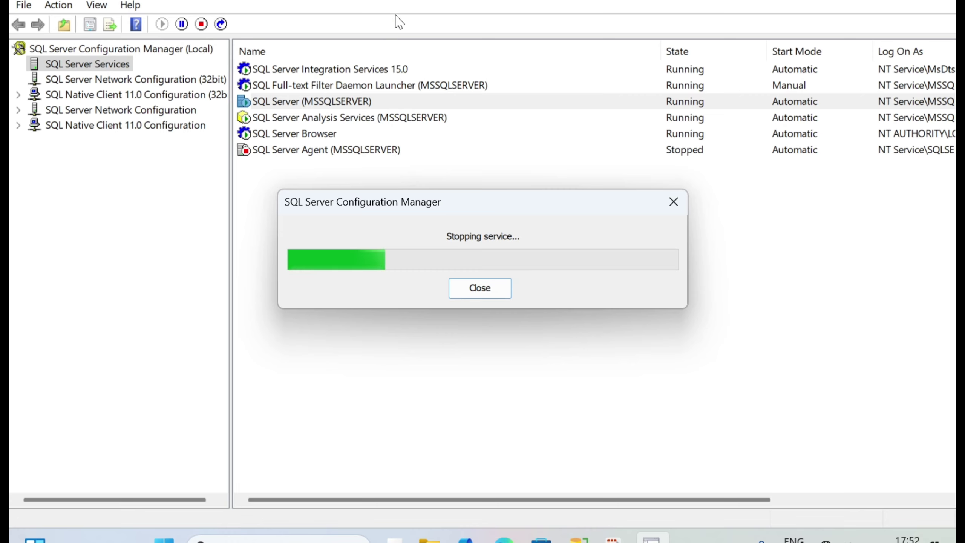
# Step: Switch to File Explorer and copy the Hospital and Hospital_log files from the desktop's Database folder
pyautogui.click(864, 1)
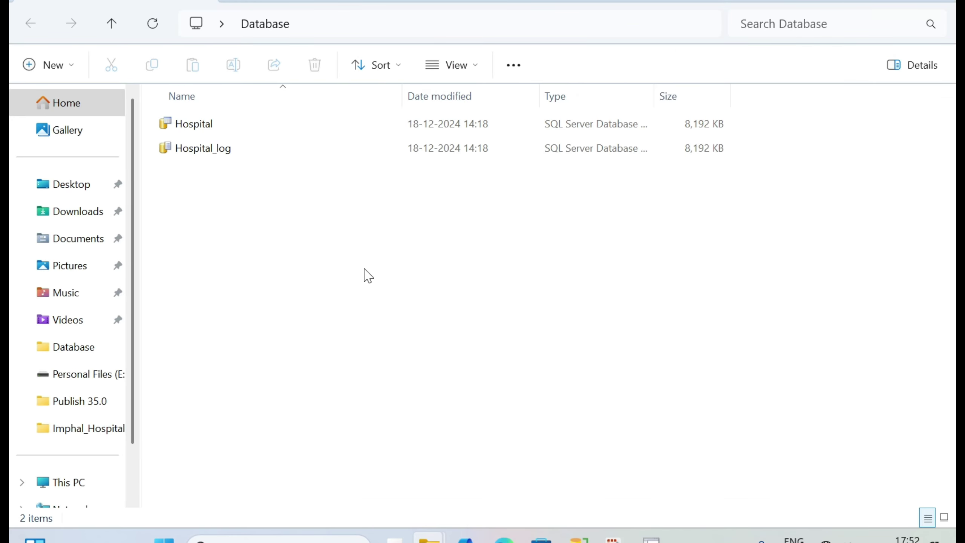
pyautogui.moveTo(364, 269); pyautogui.dragTo(197, 126)
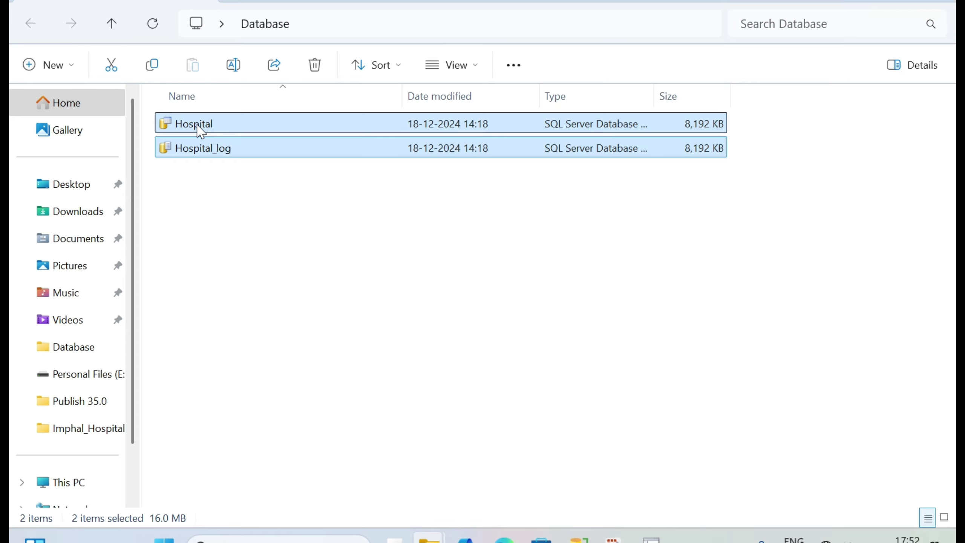
pyautogui.rightClick(200, 131)
pyautogui.click(276, 150)
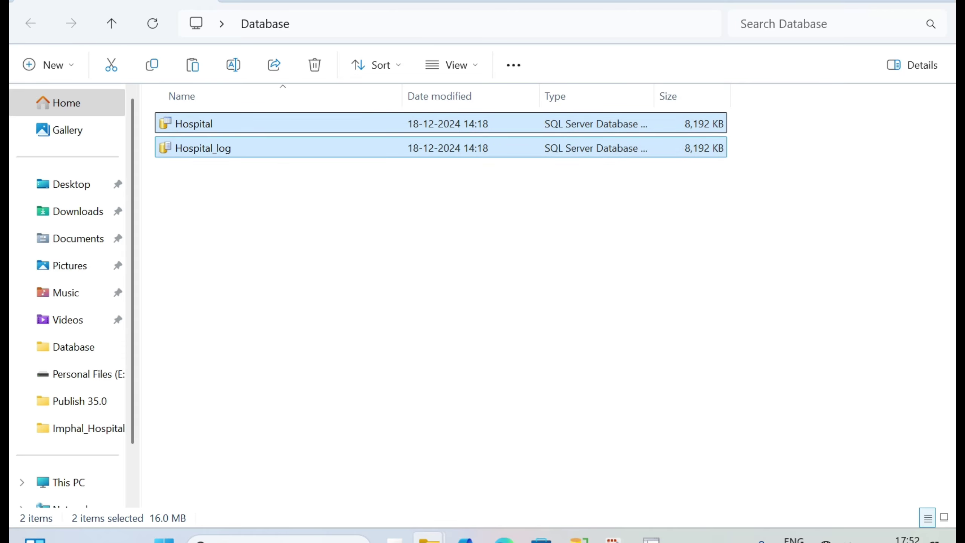
# Step: Close the desktop's Database folder and open E:\Database in a new File Explorer window
pyautogui.click(950, 5)
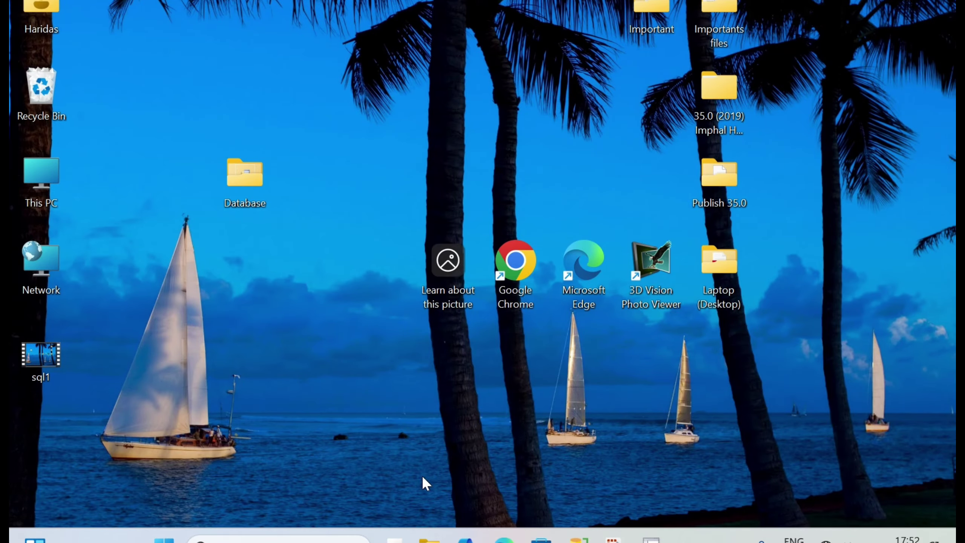
pyautogui.press('super+e')
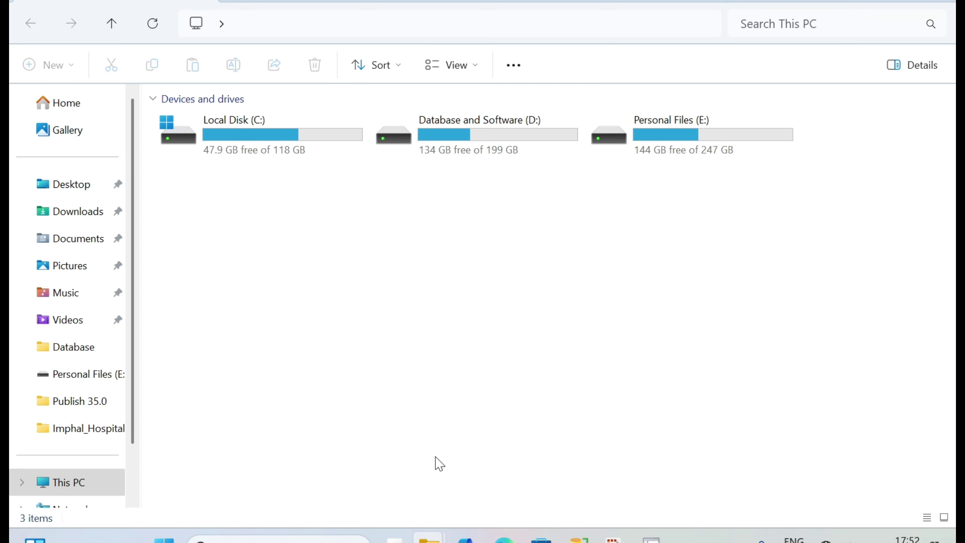
pyautogui.doubleClick(728, 164)
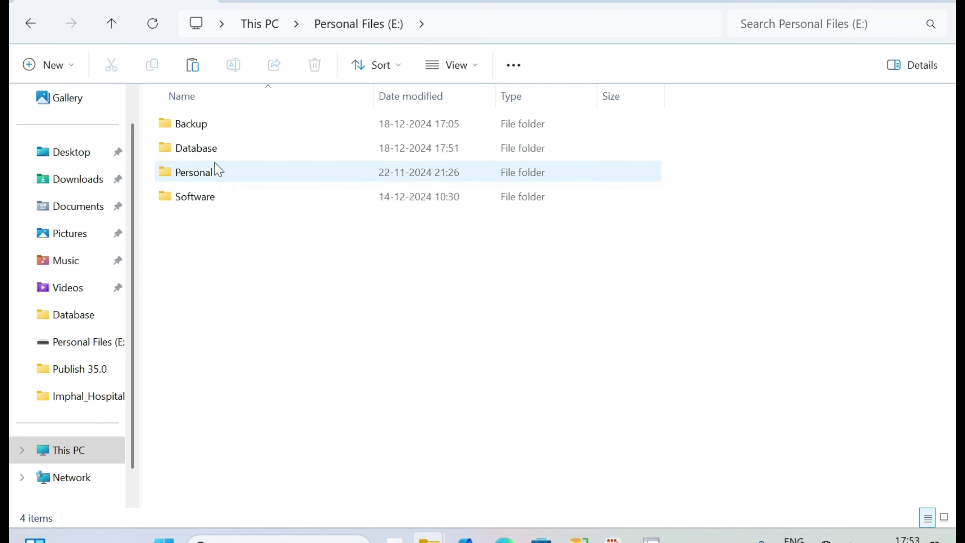
pyautogui.doubleClick(215, 149)
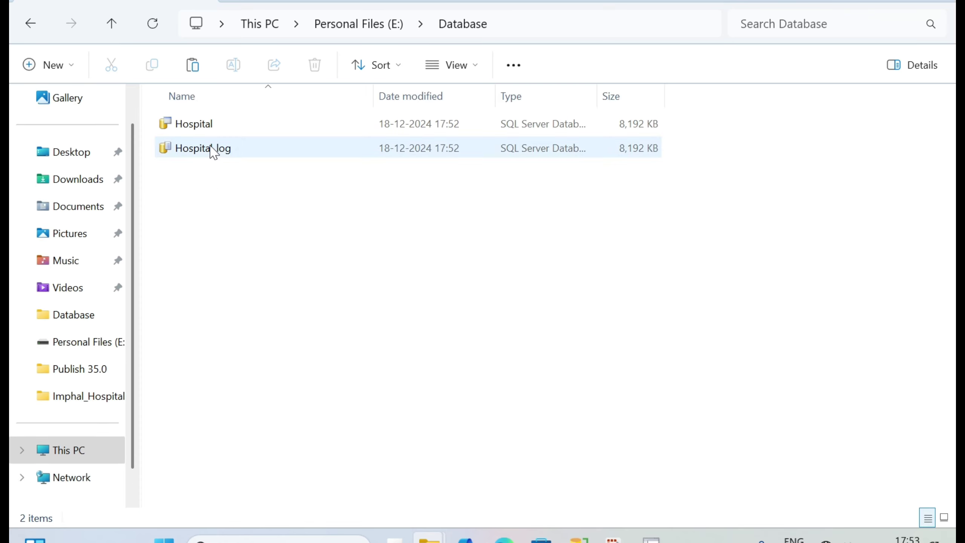
# Step: Paste the copied Hospital and Hospital_log files into E:\Database, replacing the existing ones and granting administrator permission for all items
pyautogui.rightClick(234, 223)
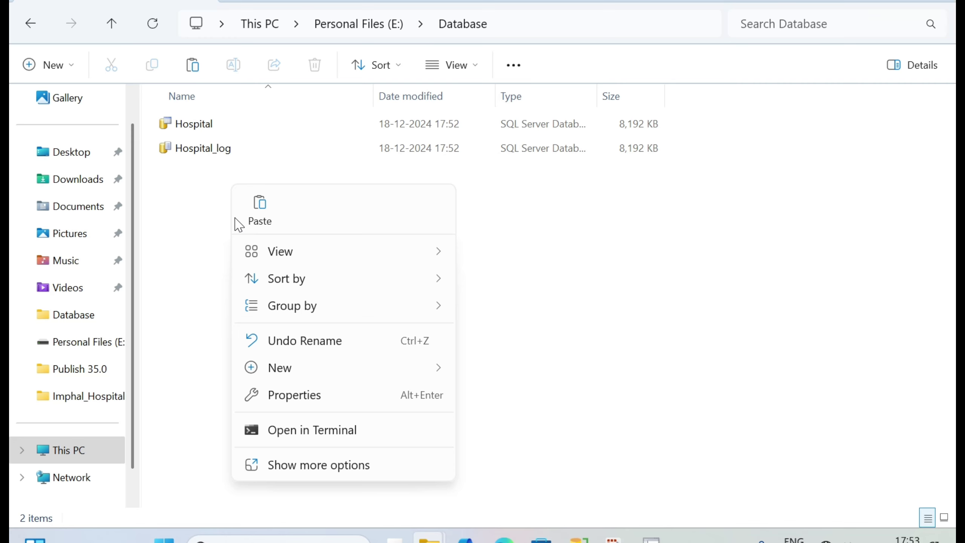
pyautogui.click(259, 213)
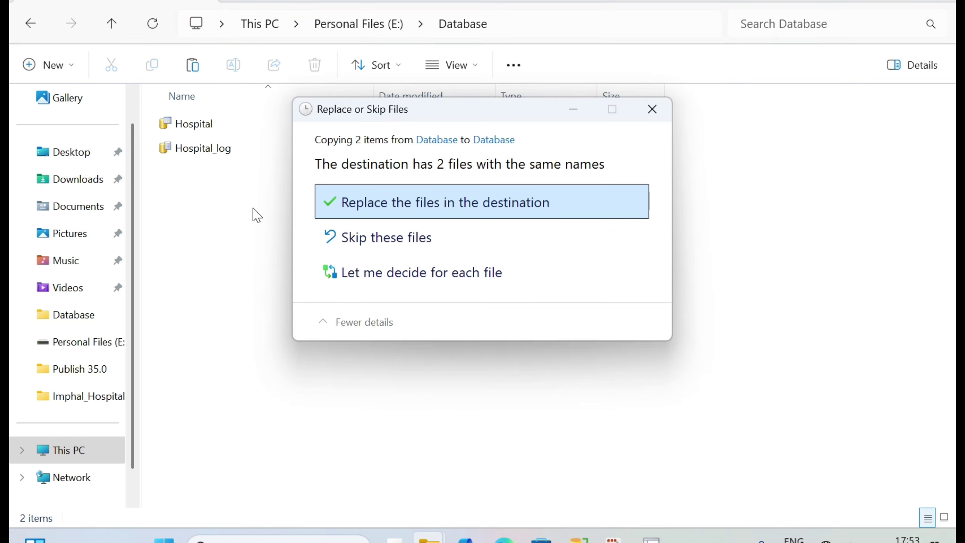
pyautogui.click(398, 212)
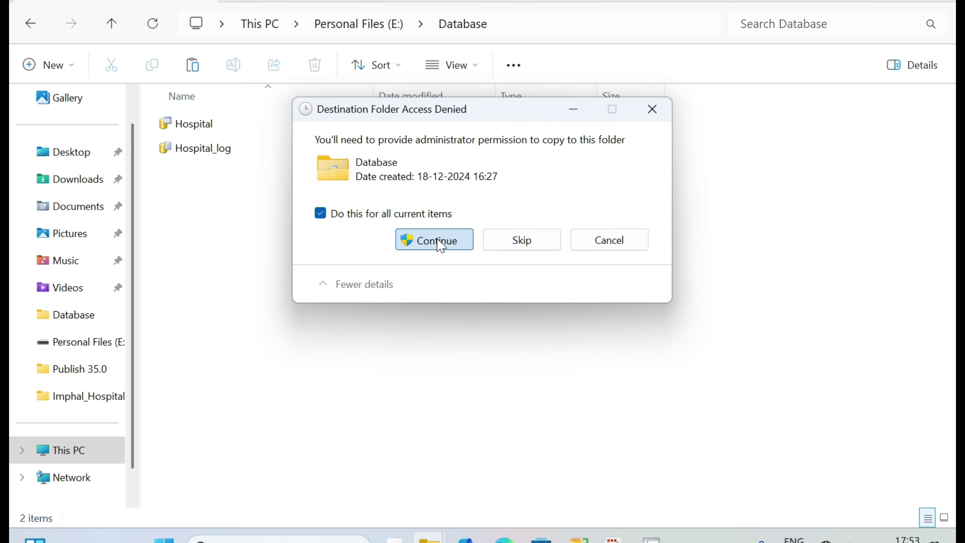
pyautogui.click(440, 246)
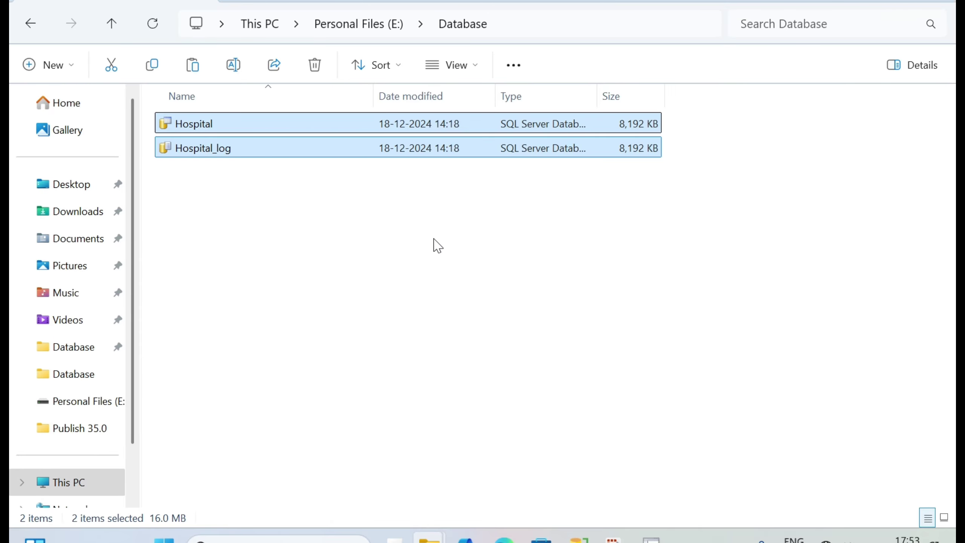
# Step: Close the E:\Database window, switch to SQL Server Configuration Manager and start the SQL Server (MSSQLSERVER) service
pyautogui.click(941, 3)
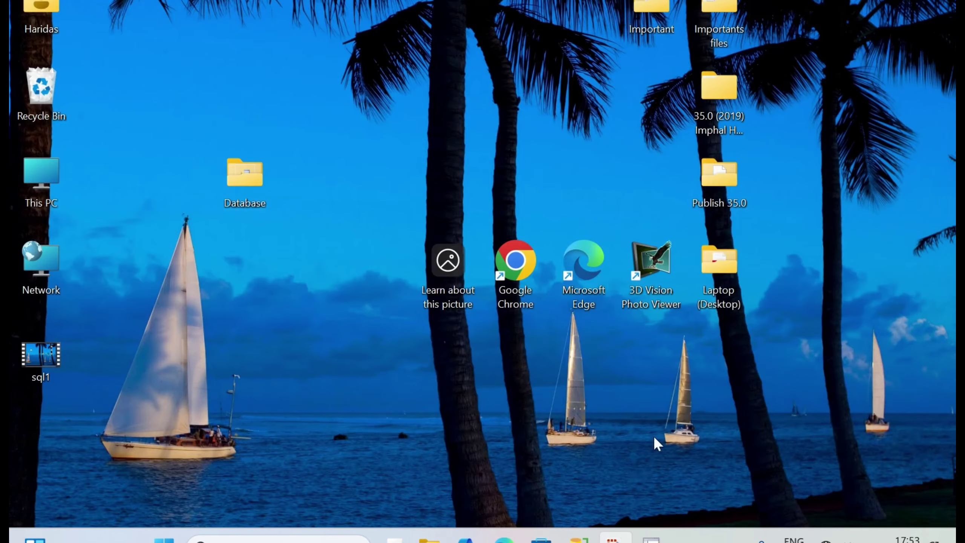
pyautogui.click(651, 539)
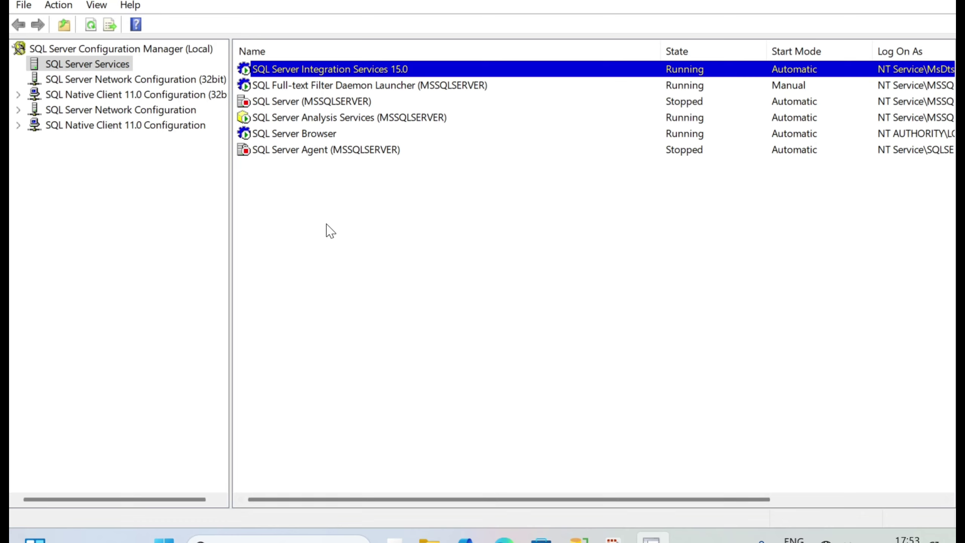
pyautogui.click(311, 101)
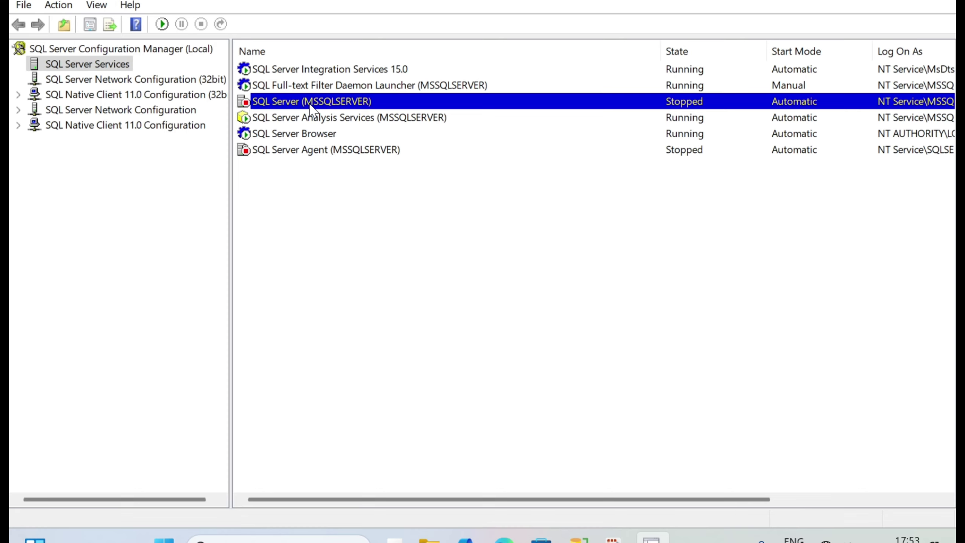
pyautogui.rightClick(309, 105)
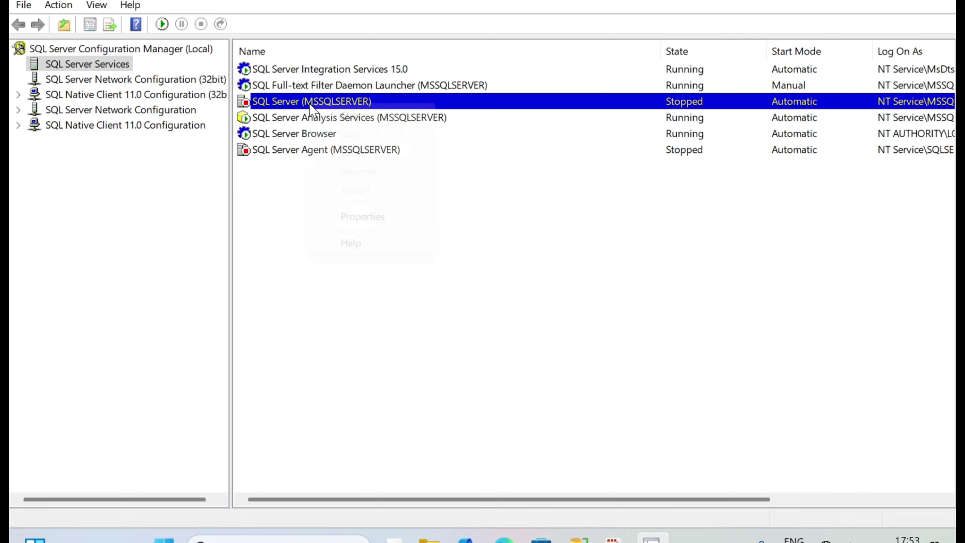
pyautogui.click(327, 116)
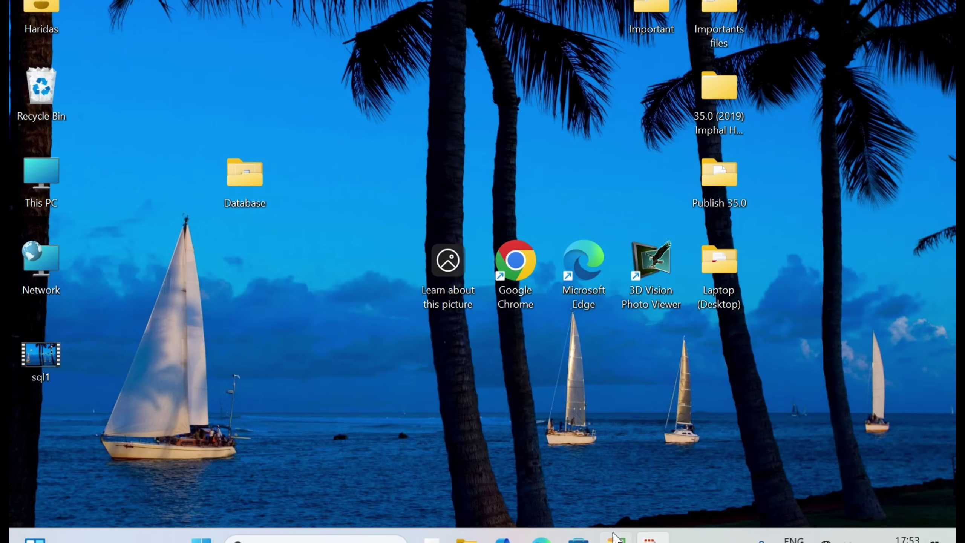
# Step: Switch to SQL Server Management Studio, refresh the Hospital database and open its dbo.Login_password table's rows for editing
pyautogui.click(614, 538)
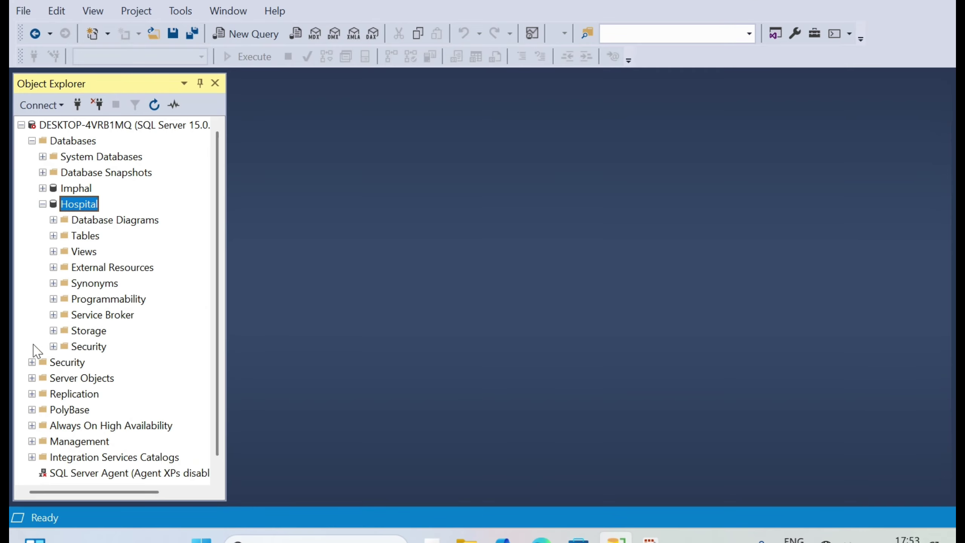
pyautogui.click(153, 106)
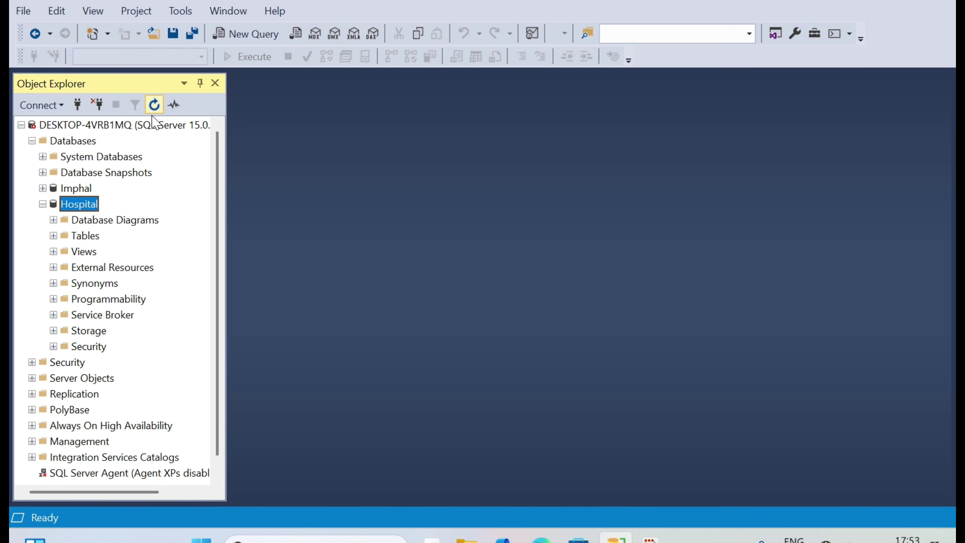
pyautogui.click(54, 235)
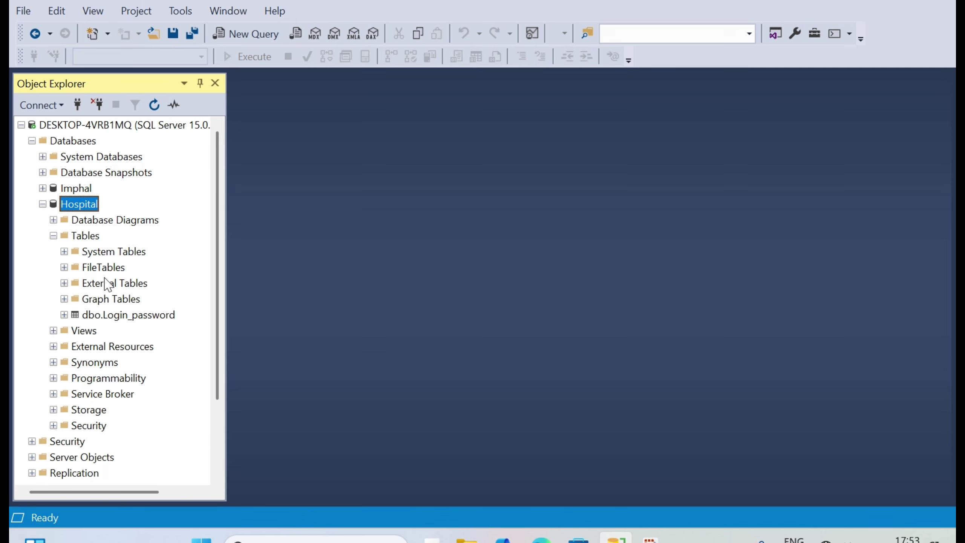
pyautogui.click(131, 315)
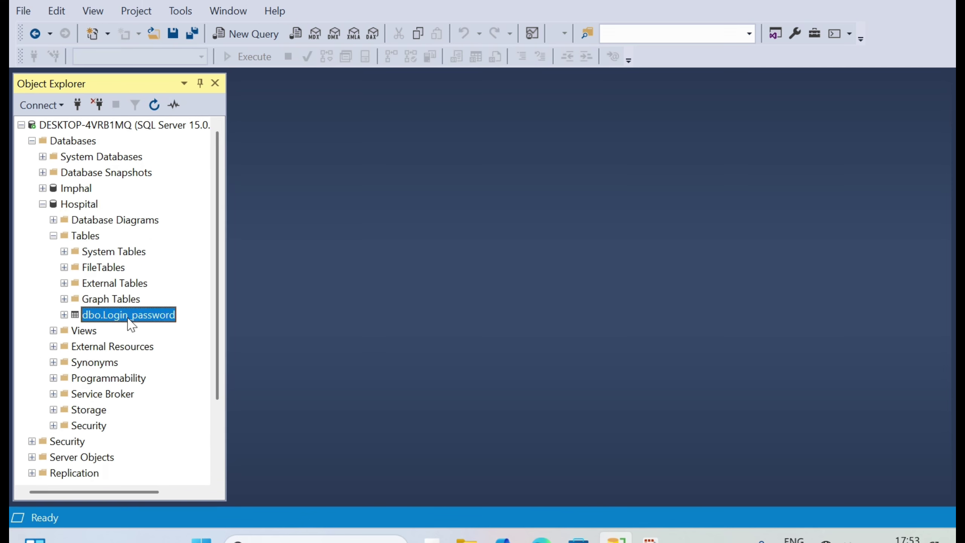
pyautogui.rightClick(128, 319)
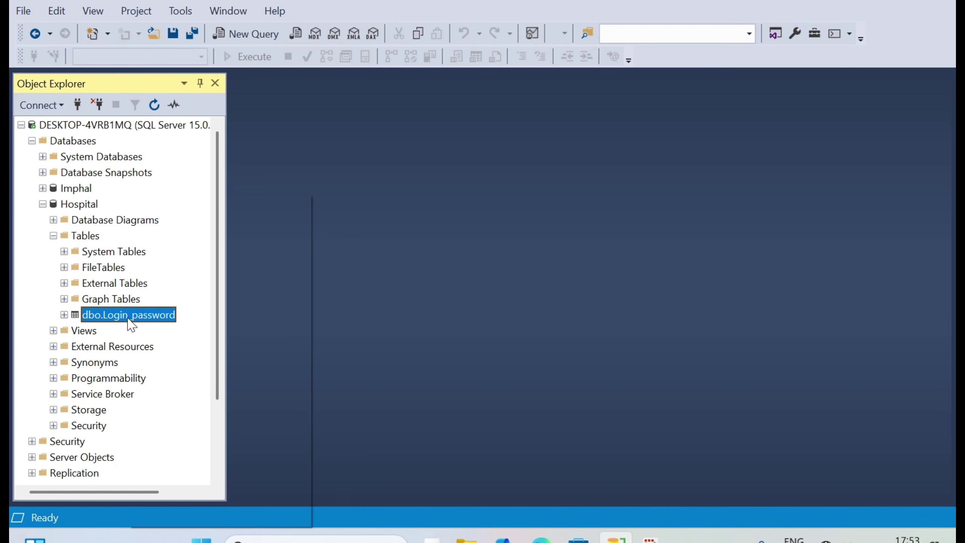
pyautogui.click(300, 261)
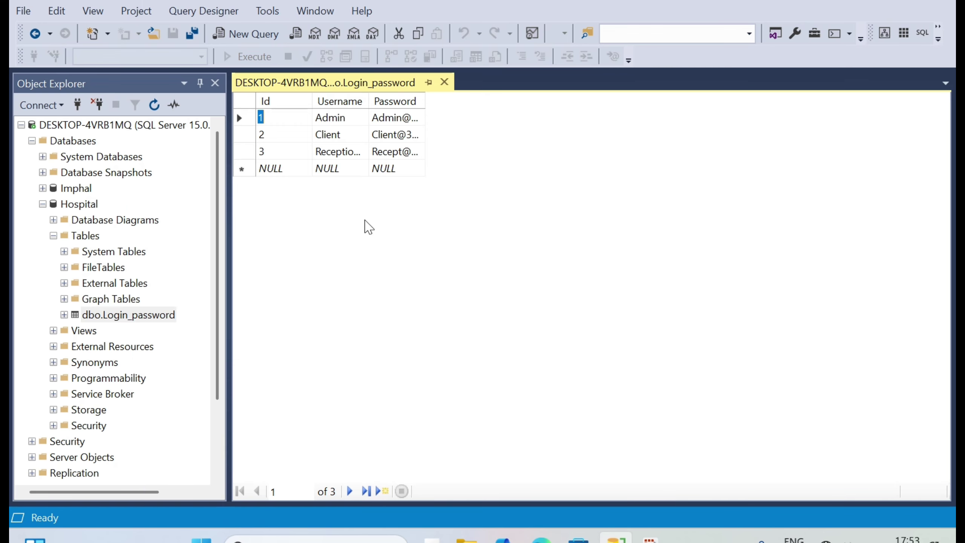